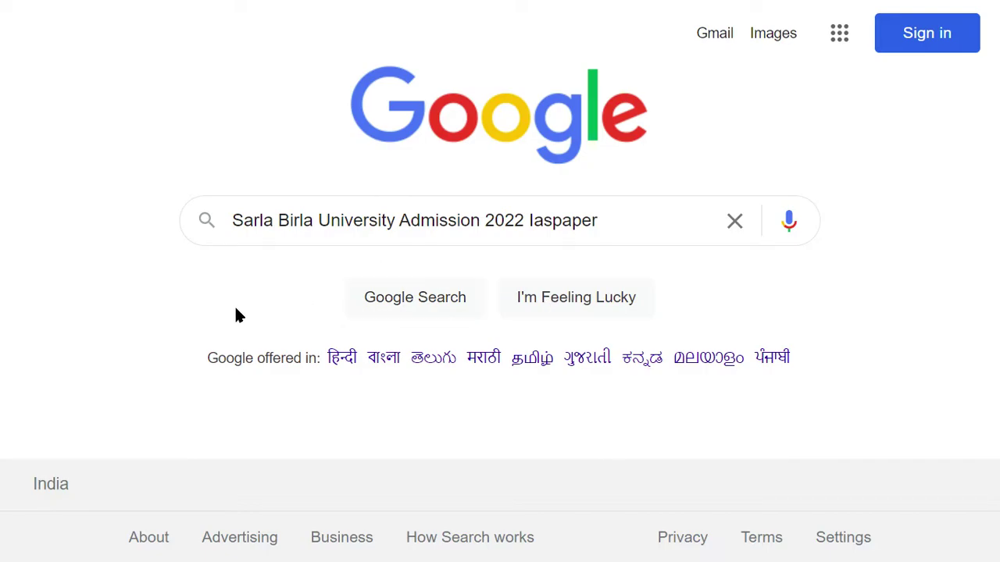
Search Google for "Sarla Birla University Admission 2022 Iaspaper" and open the IAS Paper article on the university's application form
{"action": "left_click", "coordinate": [390, 295]}
{"action": "scroll", "coordinate": [204, 301], "scroll_direction": "down", "scroll_amount": 1}
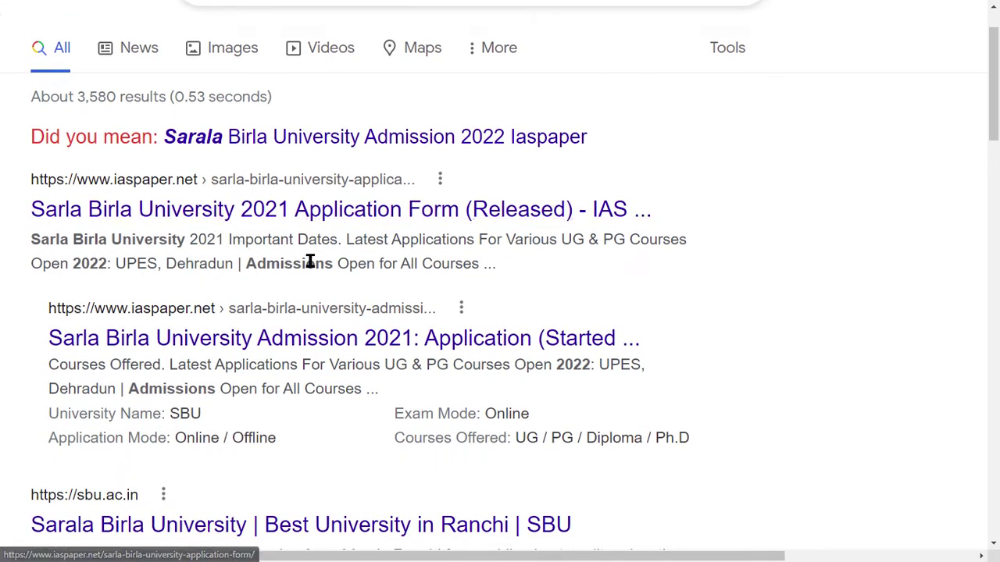
{"action": "left_click", "coordinate": [247, 214]}
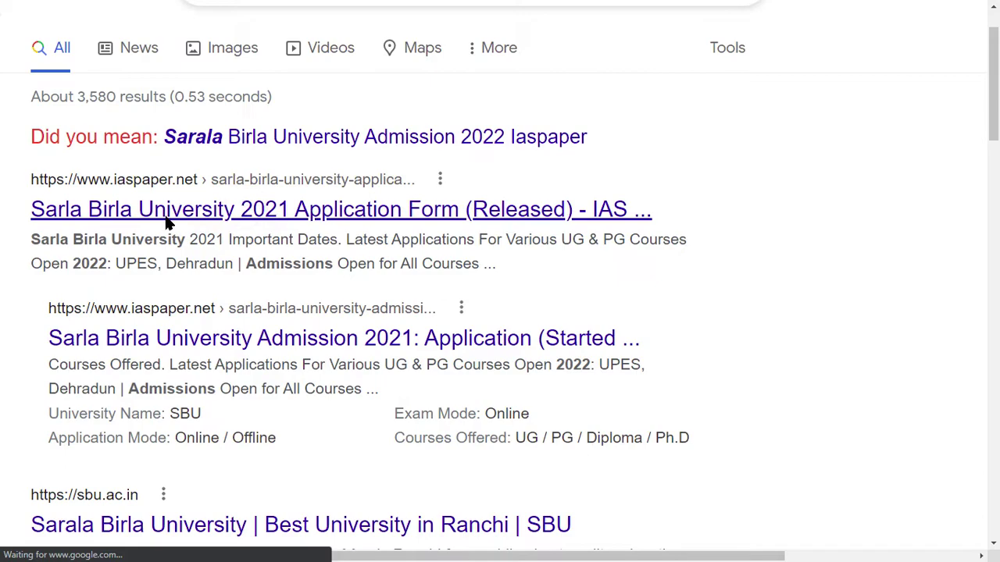
{"action": "scroll", "coordinate": [155, 253], "scroll_direction": "down", "scroll_amount": 1}
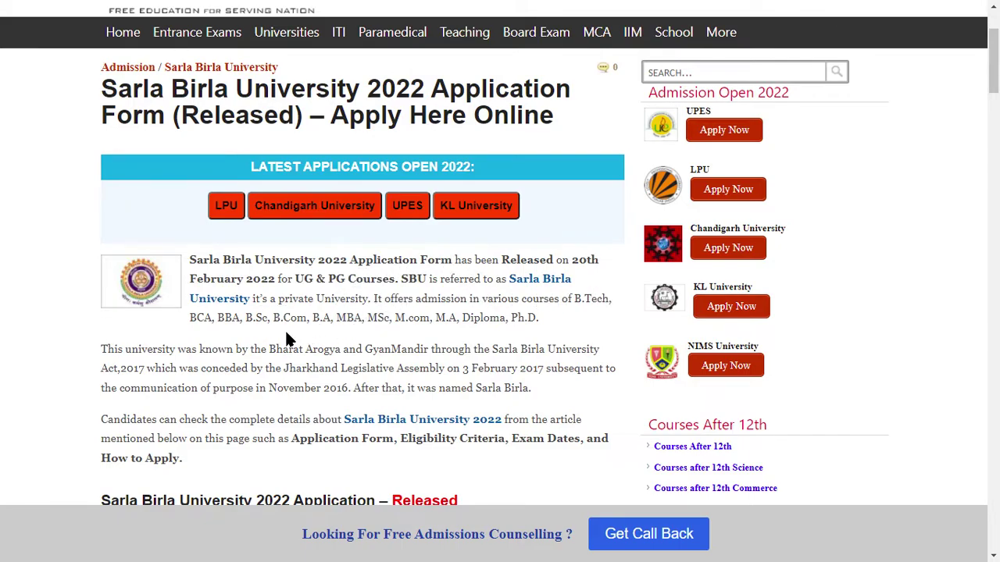
Open the free admissions counselling callback form and go through its full name, email and contact number fields
{"action": "left_click", "coordinate": [617, 533]}
{"action": "left_click", "coordinate": [423, 169]}
{"action": "scroll", "coordinate": [424, 171], "scroll_direction": "up", "scroll_amount": 1}
{"action": "key", "text": "ctrl+plus"}
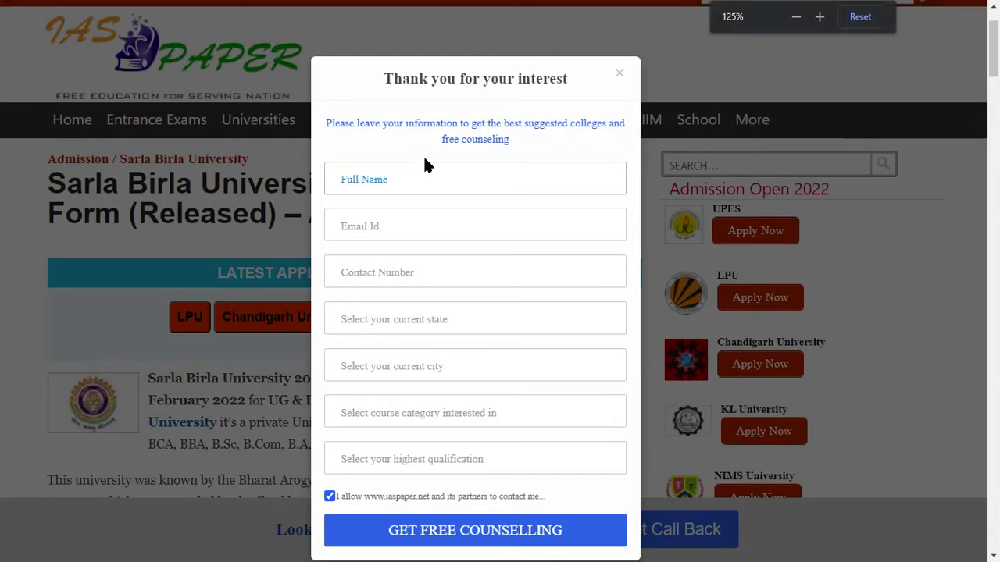
{"action": "left_click", "coordinate": [424, 165]}
{"action": "left_click", "coordinate": [414, 209]}
{"action": "left_click", "coordinate": [422, 258]}
Fill the counselling form with state Kerala, city Kochi, course category Hotel Management / Hospitality and qualification Studying/Completed Diploma
{"action": "left_click", "coordinate": [434, 319]}
{"action": "left_click", "coordinate": [444, 256]}
{"action": "left_click", "coordinate": [442, 374]}
{"action": "left_click", "coordinate": [458, 328]}
{"action": "left_click", "coordinate": [451, 414]}
{"action": "left_click", "coordinate": [457, 459]}
{"action": "left_click", "coordinate": [457, 395]}
Try to request free counselling without contact details, check the email and contact number fields, and close the form
{"action": "left_click", "coordinate": [446, 529]}
{"action": "left_click", "coordinate": [398, 218]}
{"action": "left_click", "coordinate": [380, 272]}
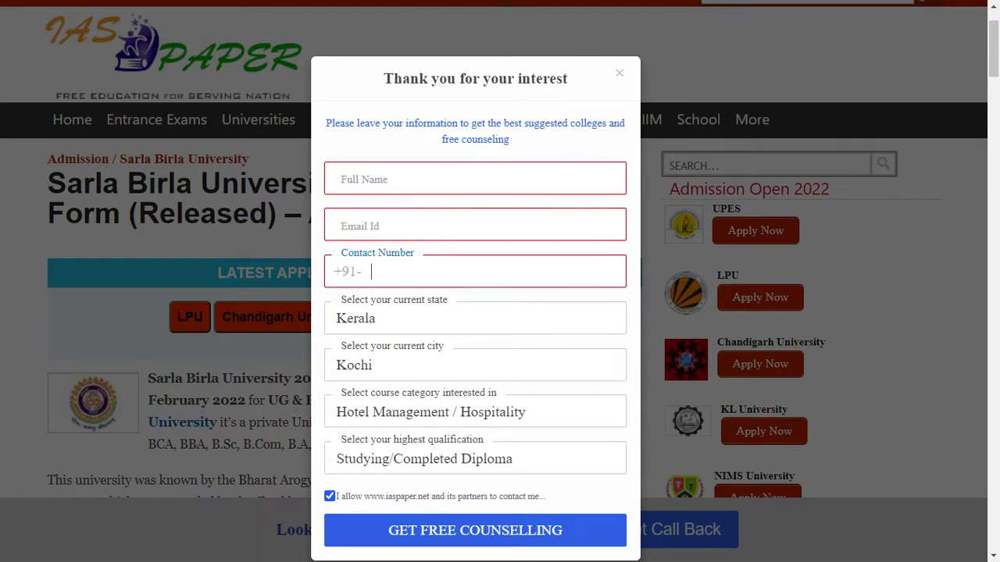
{"action": "left_click", "coordinate": [618, 75]}
Open the application link in the article's notice about the released 2022 application form
{"action": "scroll", "coordinate": [289, 427], "scroll_direction": "down", "scroll_amount": 2}
{"action": "scroll", "coordinate": [289, 428], "scroll_direction": "down", "scroll_amount": 2}
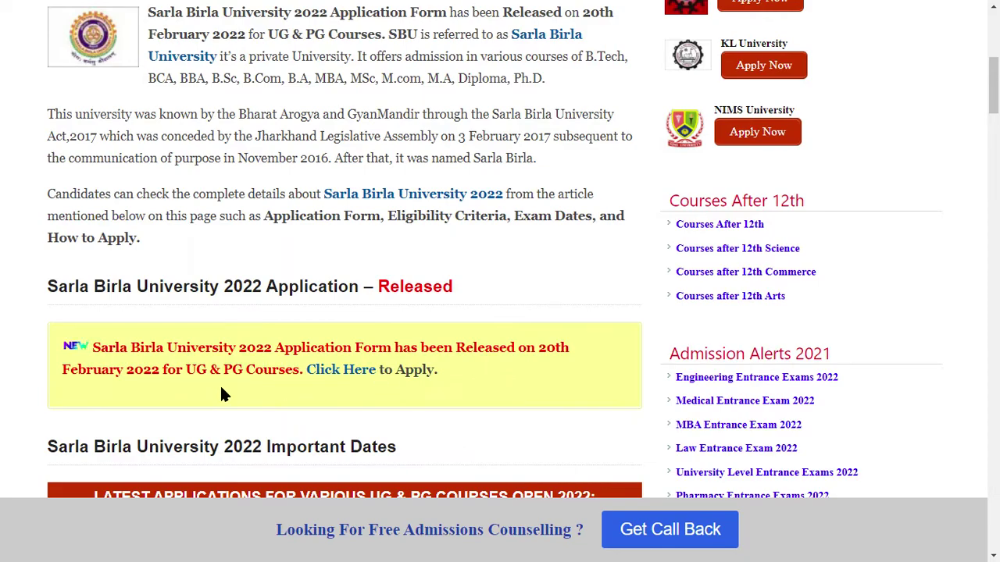
{"action": "left_click", "coordinate": [338, 372]}
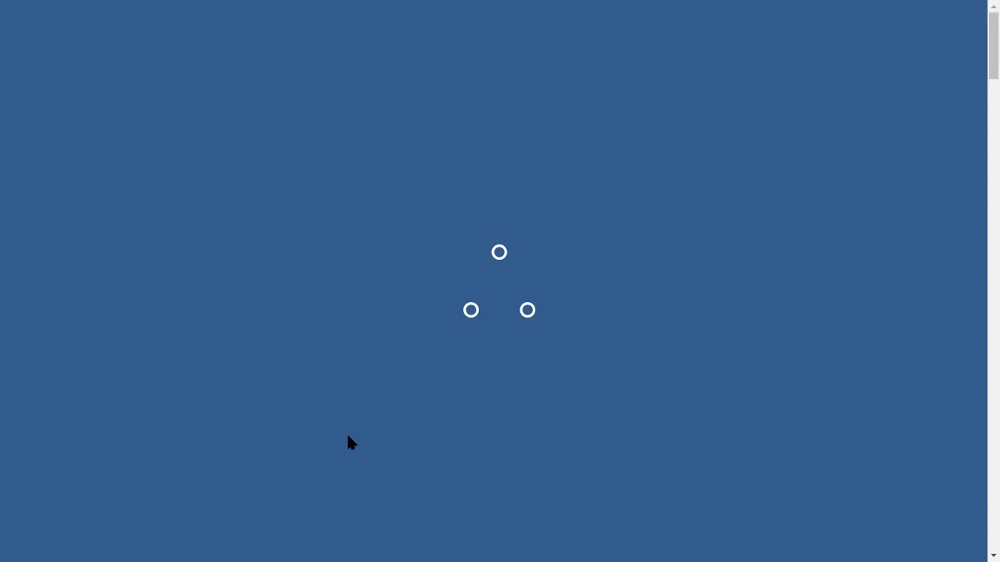
Go through the name, email and mobile number fields of the Sign Up form and select B.Tech as the course interested in
{"action": "left_click", "coordinate": [619, 137]}
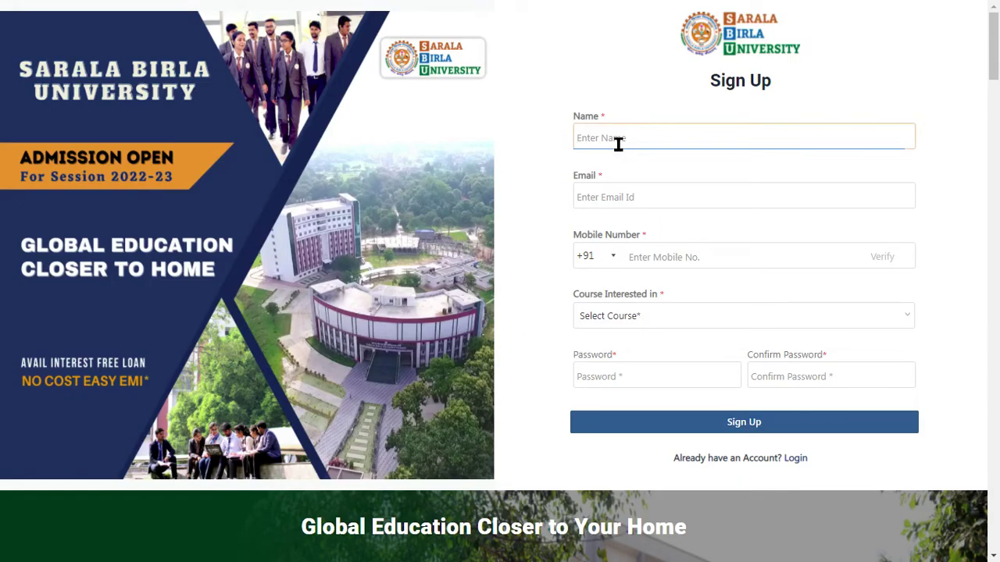
{"action": "left_click", "coordinate": [618, 142]}
{"action": "left_click", "coordinate": [641, 141]}
{"action": "left_click", "coordinate": [628, 198]}
{"action": "left_click", "coordinate": [646, 260]}
{"action": "left_click", "coordinate": [669, 316]}
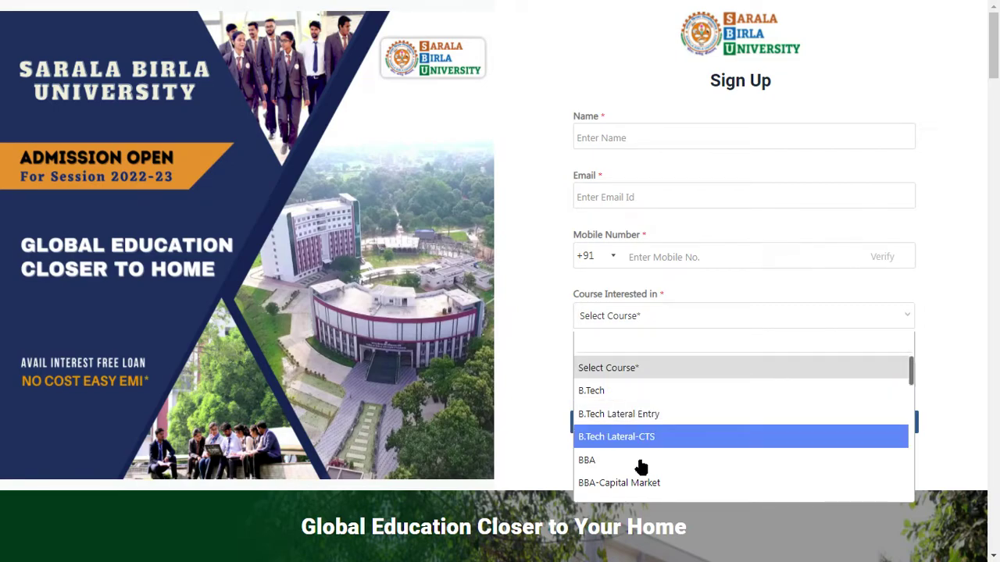
{"action": "left_click", "coordinate": [637, 392]}
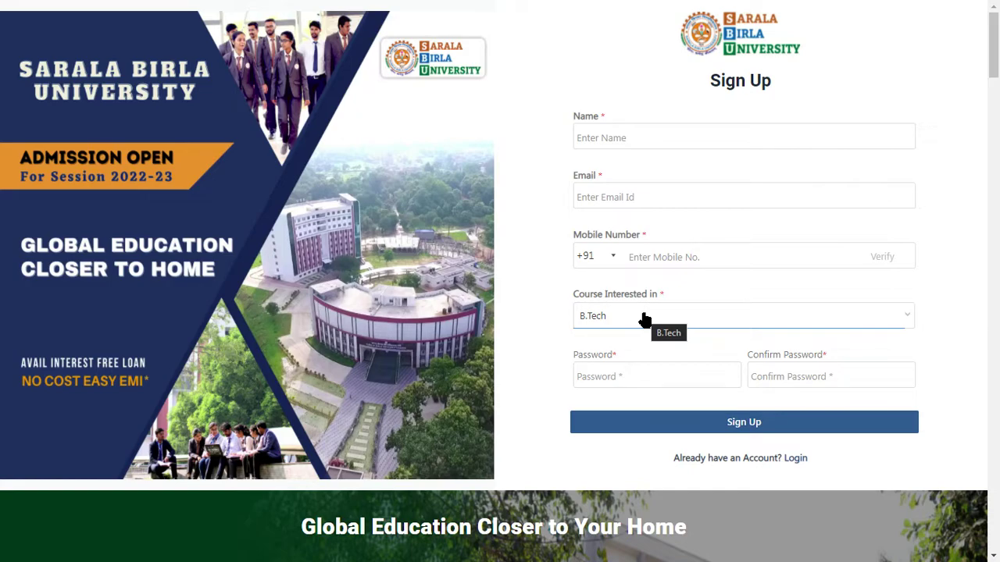
Go through the password and confirm password fields and look over the rest of the sign-up page
{"action": "left_click", "coordinate": [598, 379]}
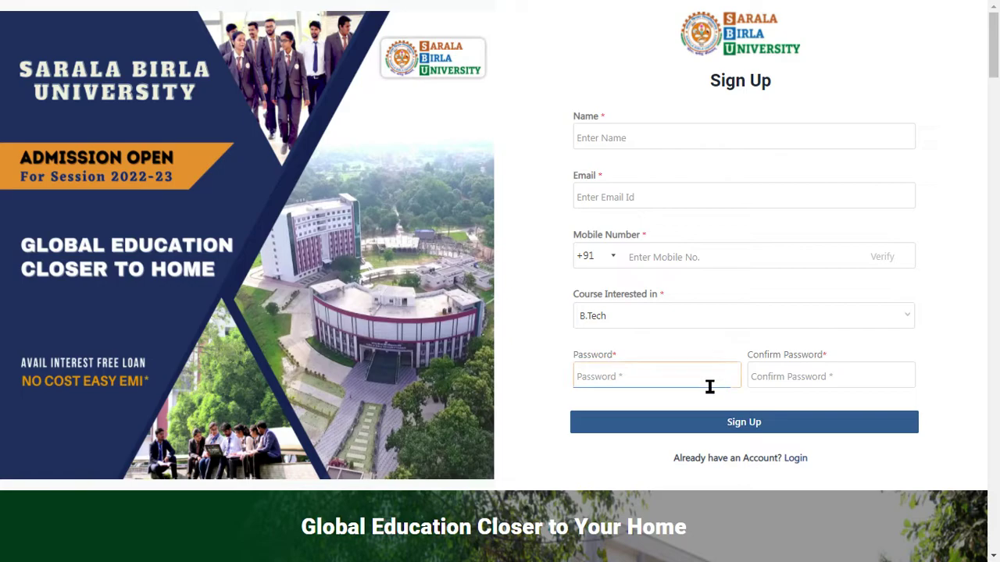
{"action": "left_click", "coordinate": [665, 381]}
{"action": "left_click", "coordinate": [840, 381]}
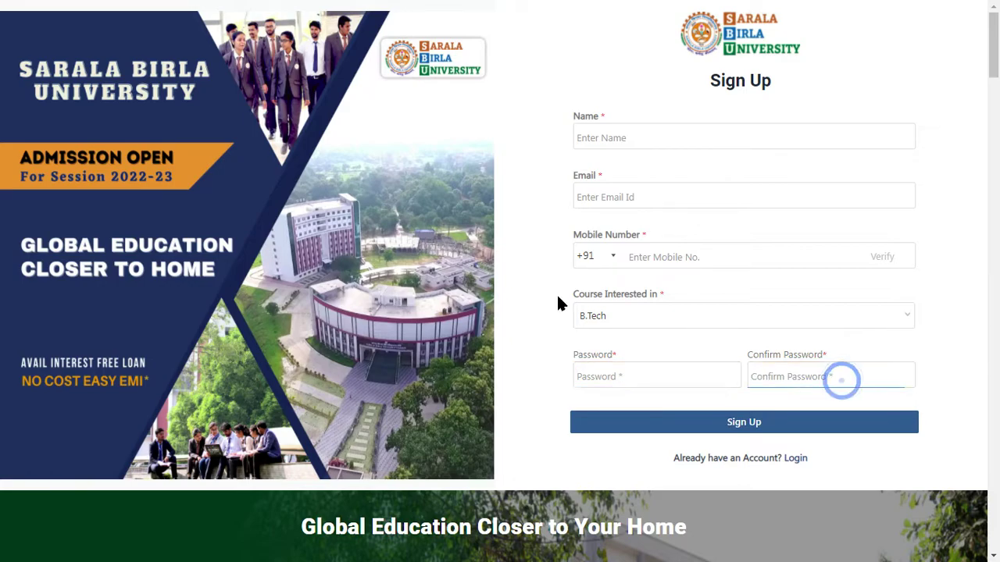
{"action": "scroll", "coordinate": [653, 368], "scroll_direction": "down", "scroll_amount": 3}
{"action": "scroll", "coordinate": [632, 417], "scroll_direction": "down", "scroll_amount": 5}
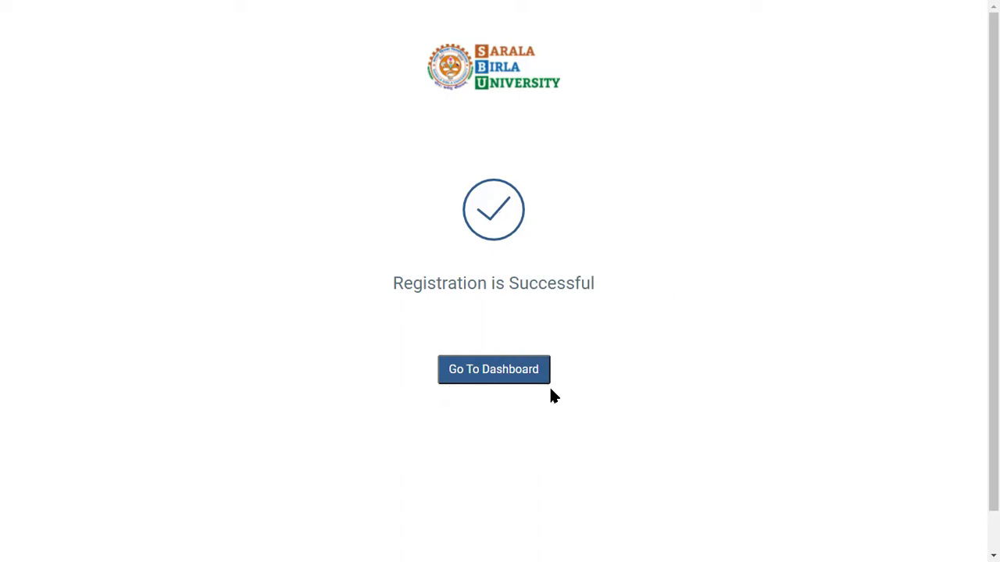
Go to the applicant dashboard after registration and start a new application
{"action": "left_click", "coordinate": [515, 382]}
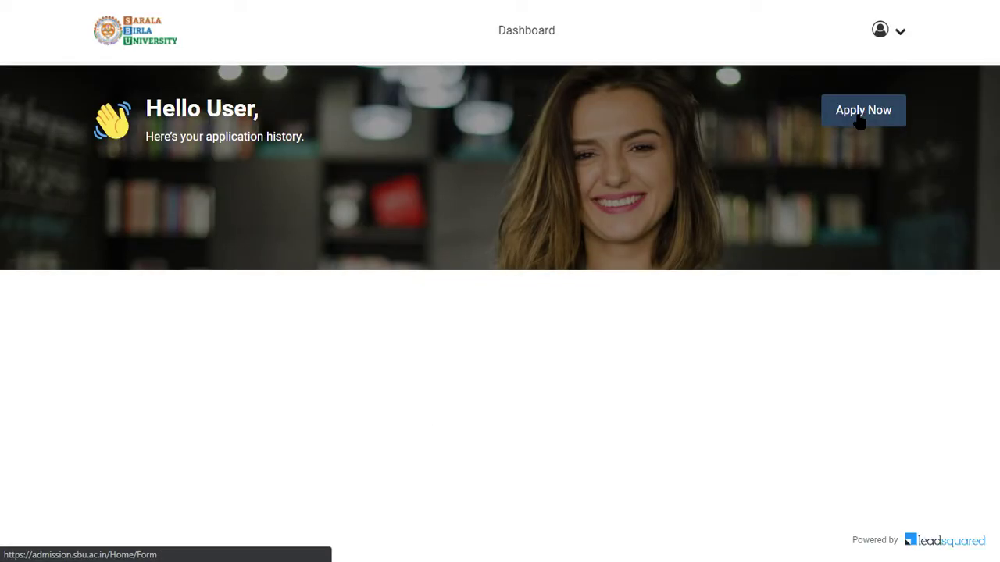
{"action": "left_click", "coordinate": [859, 117]}
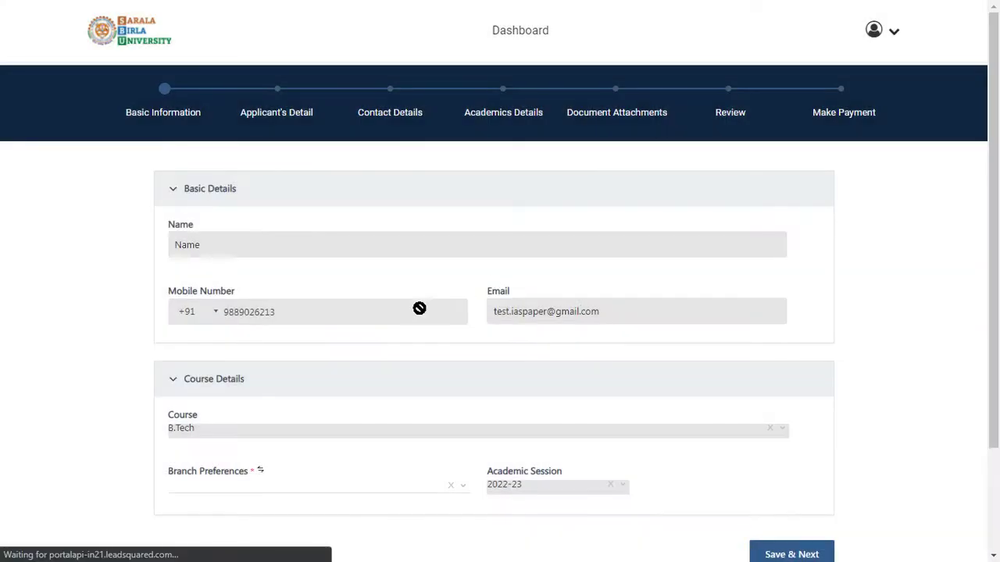
Review the basic and course details for B.Tech and save them to continue to the applicant's details
{"action": "scroll", "coordinate": [350, 357], "scroll_direction": "down", "scroll_amount": 2}
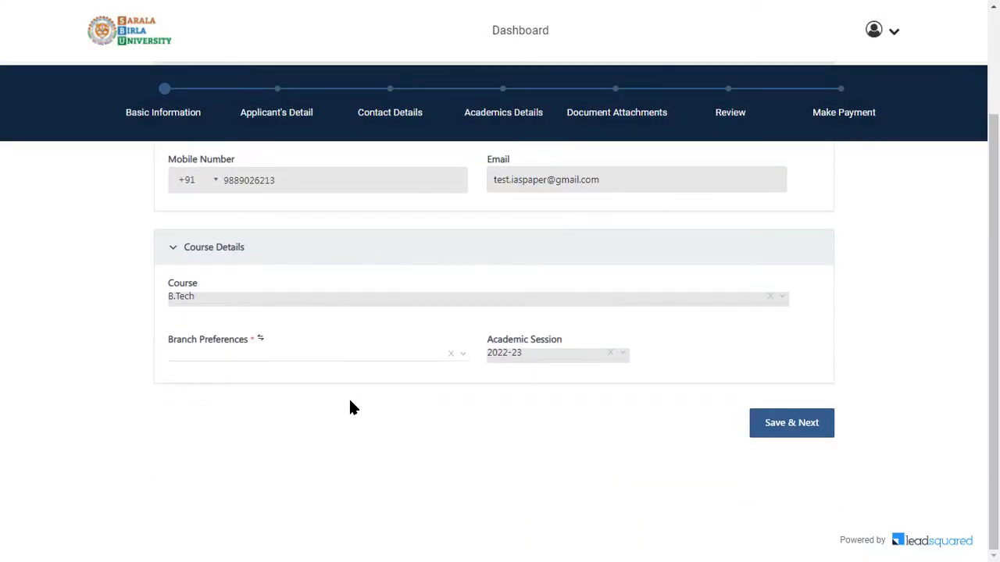
{"action": "key", "text": "ctrl+minus"}
{"action": "key", "text": "ctrl+minus"}
{"action": "key", "text": "ctrl+minus"}
{"action": "key", "text": "ctrl+minus"}
{"action": "key", "text": "ctrl+minus"}
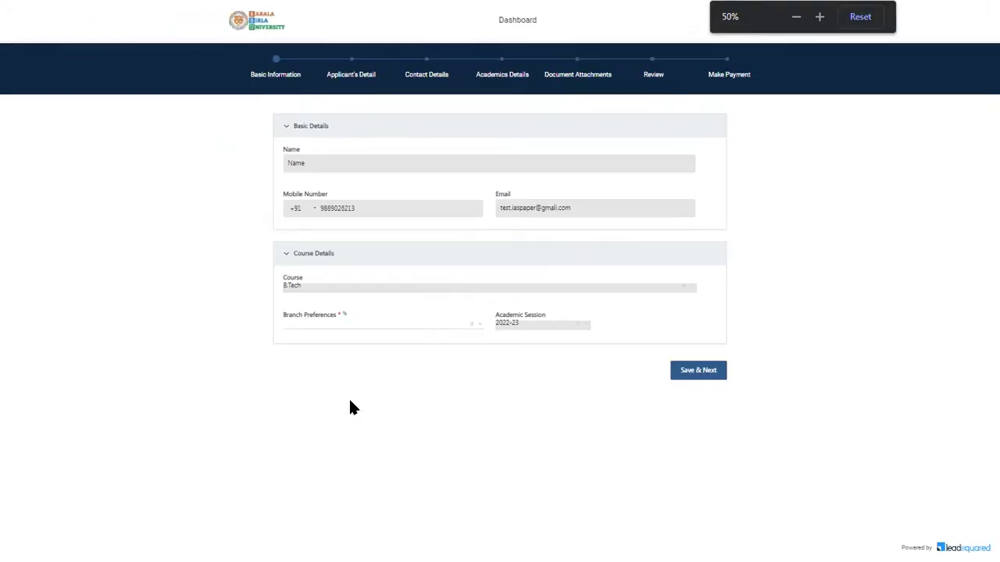
{"action": "key", "text": "ctrl+plus"}
{"action": "key", "text": "ctrl+plus"}
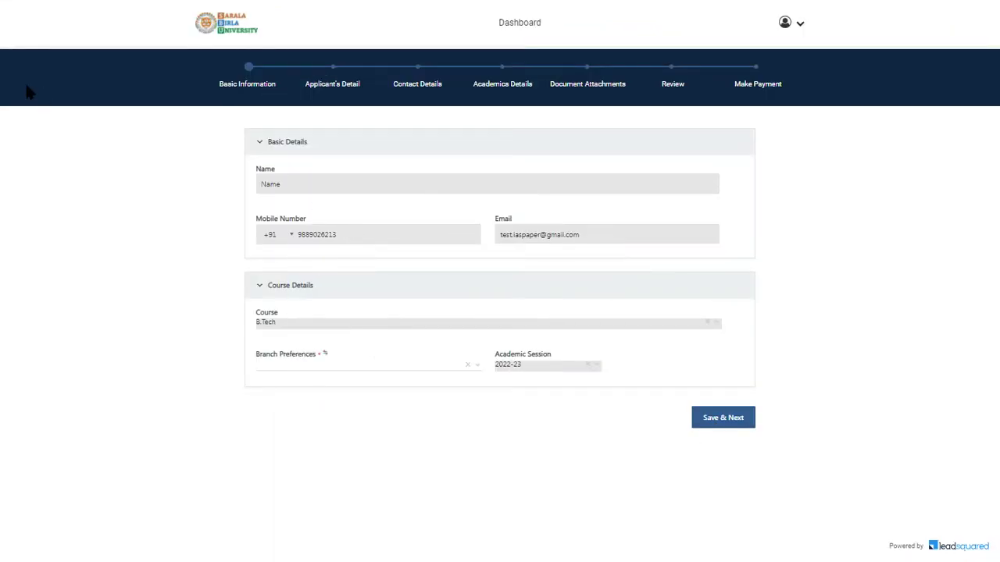
{"action": "left_click", "coordinate": [707, 422]}
{"action": "left_click", "coordinate": [344, 383]}
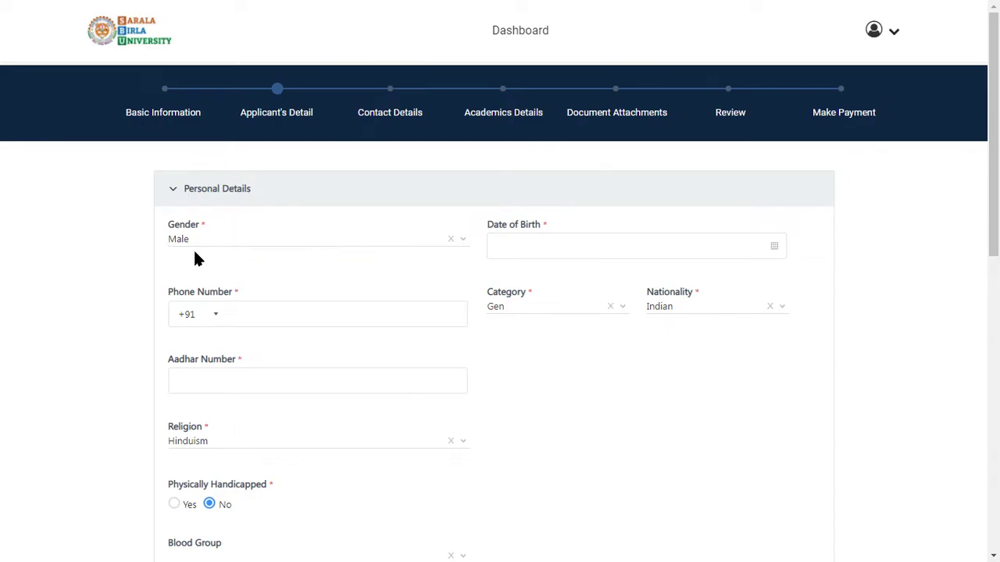
Set the applicant's gender to Female and open the date of birth calendar at its year value
{"action": "left_click", "coordinate": [364, 245]}
{"action": "left_click", "coordinate": [311, 326]}
{"action": "left_click", "coordinate": [549, 250]}
{"action": "double_click", "coordinate": [586, 273]}
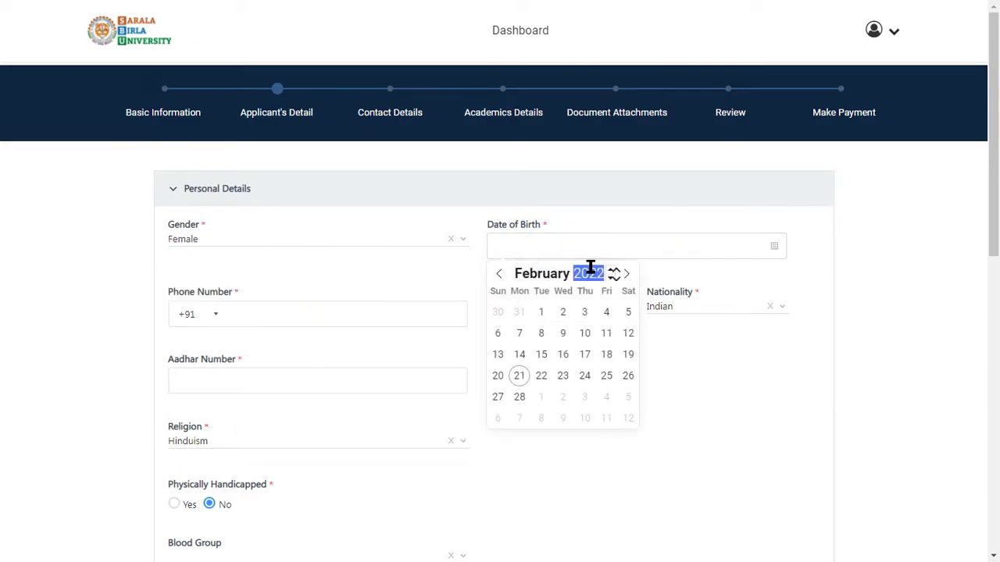
Set the applicant's category to OBC and go through the phone number and Aadhar number fields
{"action": "left_click", "coordinate": [263, 305]}
{"action": "left_click", "coordinate": [543, 312]}
{"action": "left_click", "coordinate": [555, 390]}
{"action": "left_click", "coordinate": [334, 381]}
{"action": "left_click", "coordinate": [316, 373]}
Check the religion options, keeping Hinduism, and set the applicant's blood group to A+
{"action": "scroll", "coordinate": [316, 373], "scroll_direction": "down", "scroll_amount": 2}
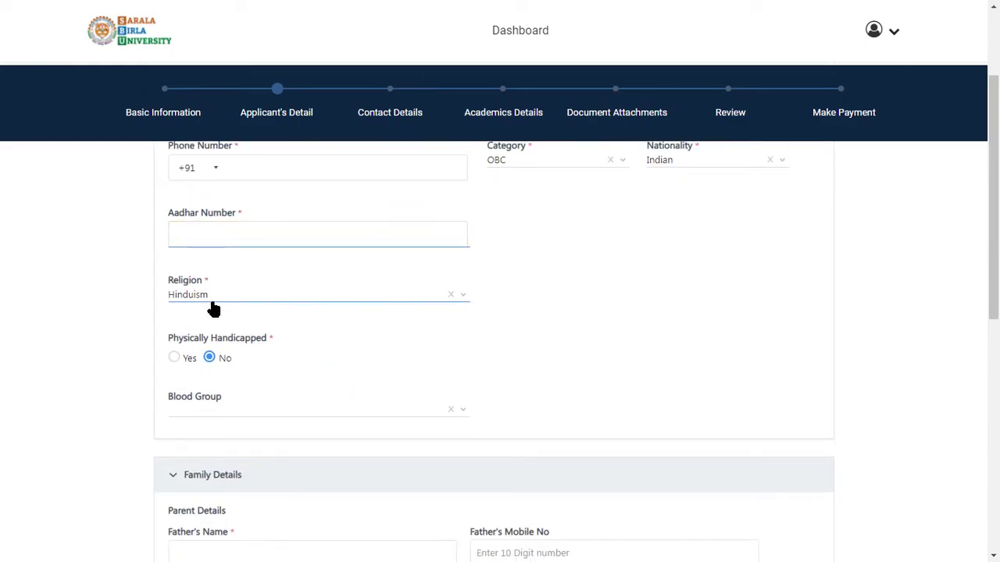
{"action": "left_click", "coordinate": [328, 303]}
{"action": "left_click", "coordinate": [663, 342]}
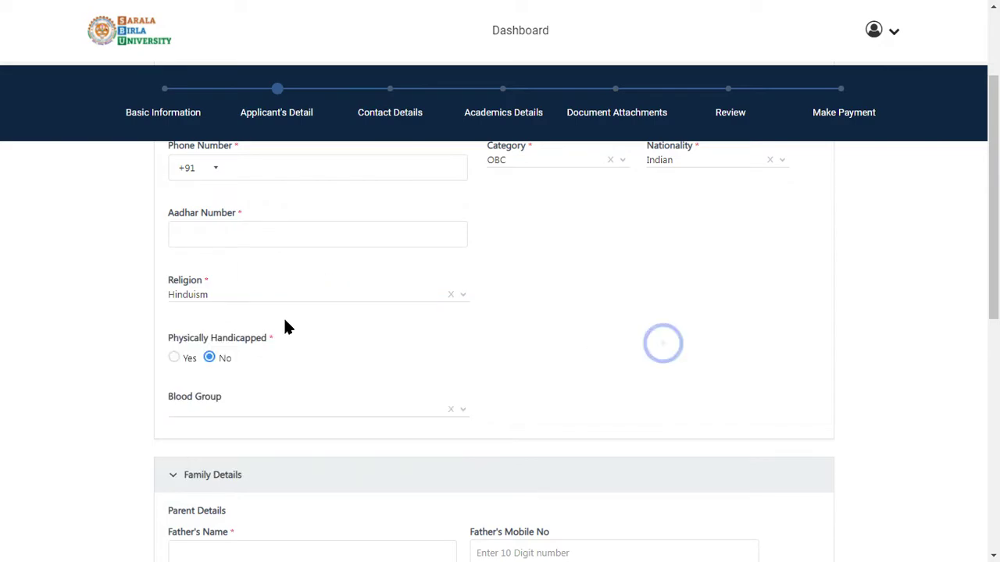
{"action": "scroll", "coordinate": [222, 409], "scroll_direction": "down", "scroll_amount": 1}
{"action": "scroll", "coordinate": [222, 409], "scroll_direction": "down", "scroll_amount": 2}
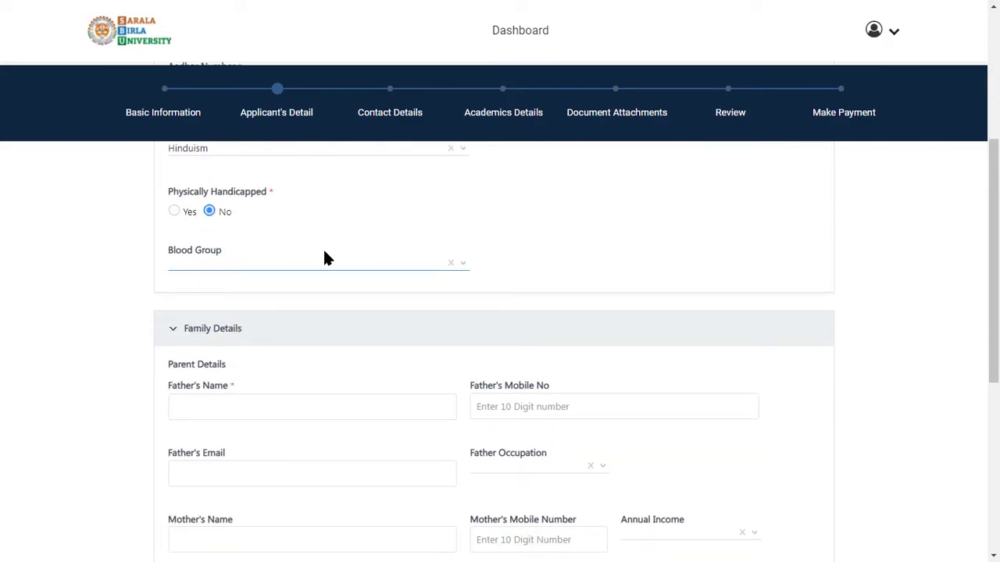
{"action": "left_click", "coordinate": [307, 268]}
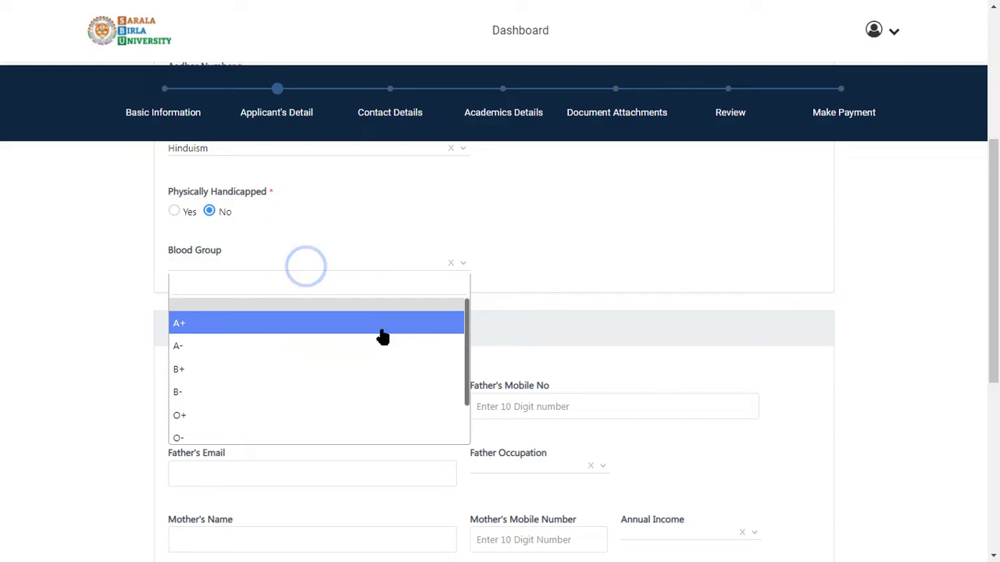
{"action": "left_click", "coordinate": [381, 329]}
Go through the father's name, mobile number and email fields and browse the options for the father's occupation
{"action": "scroll", "coordinate": [165, 287], "scroll_direction": "down", "scroll_amount": 2}
{"action": "left_click", "coordinate": [264, 253]}
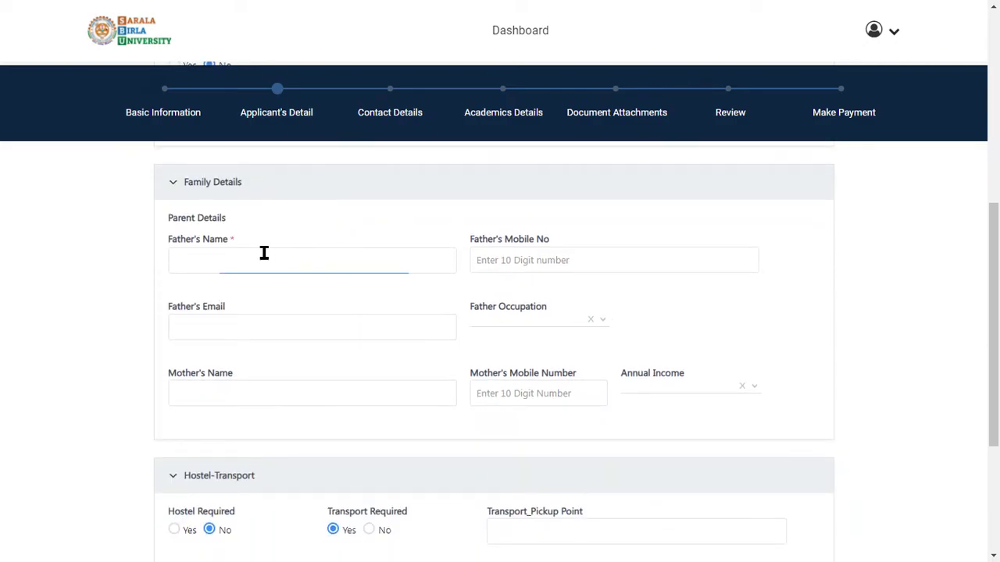
{"action": "left_click", "coordinate": [504, 267]}
{"action": "left_click", "coordinate": [273, 322]}
{"action": "left_click", "coordinate": [269, 327]}
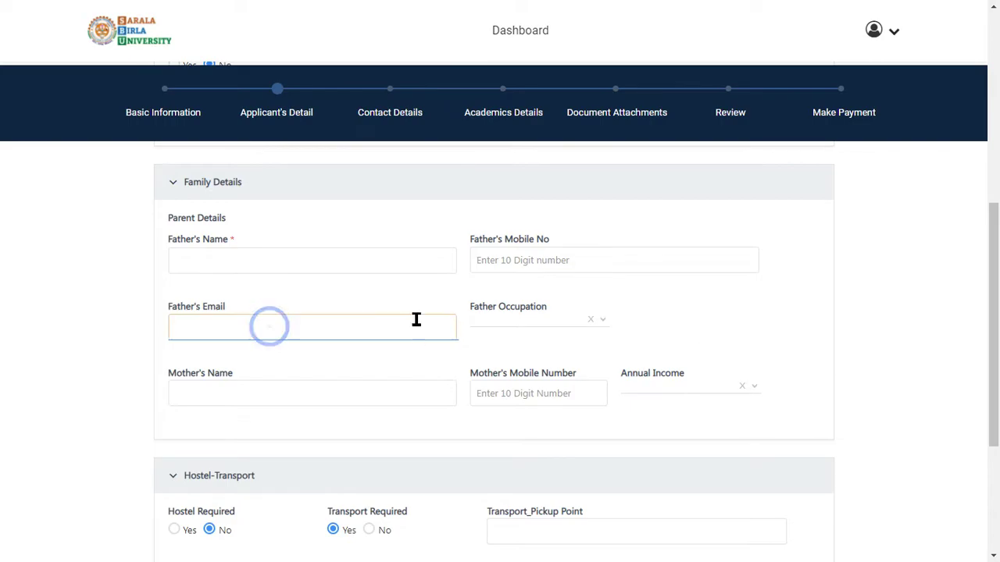
{"action": "left_click", "coordinate": [504, 326]}
{"action": "scroll", "coordinate": [539, 426], "scroll_direction": "down", "scroll_amount": 2}
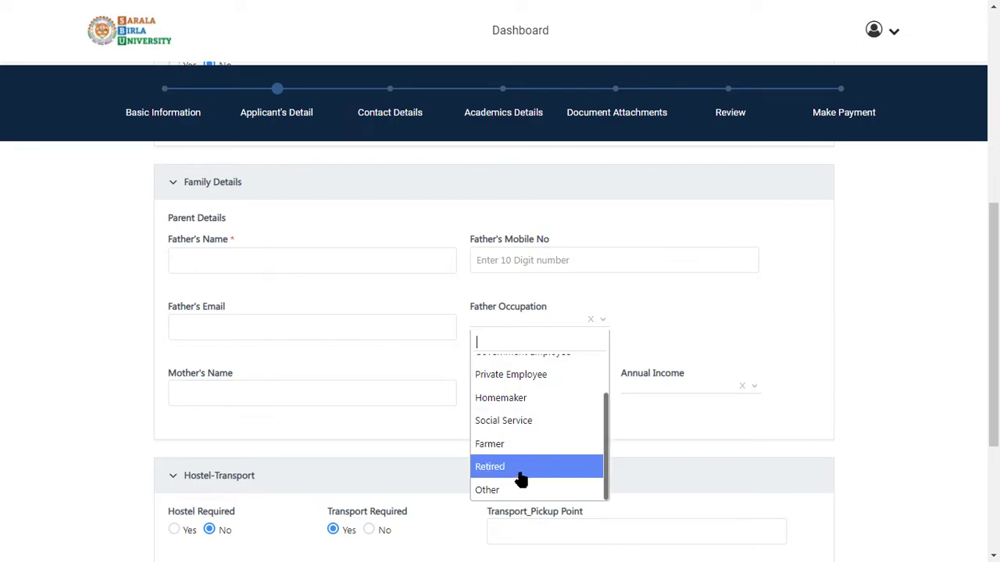
Go through the mother's name, mother's mobile number and annual income fields in the family details
{"action": "left_click", "coordinate": [245, 388]}
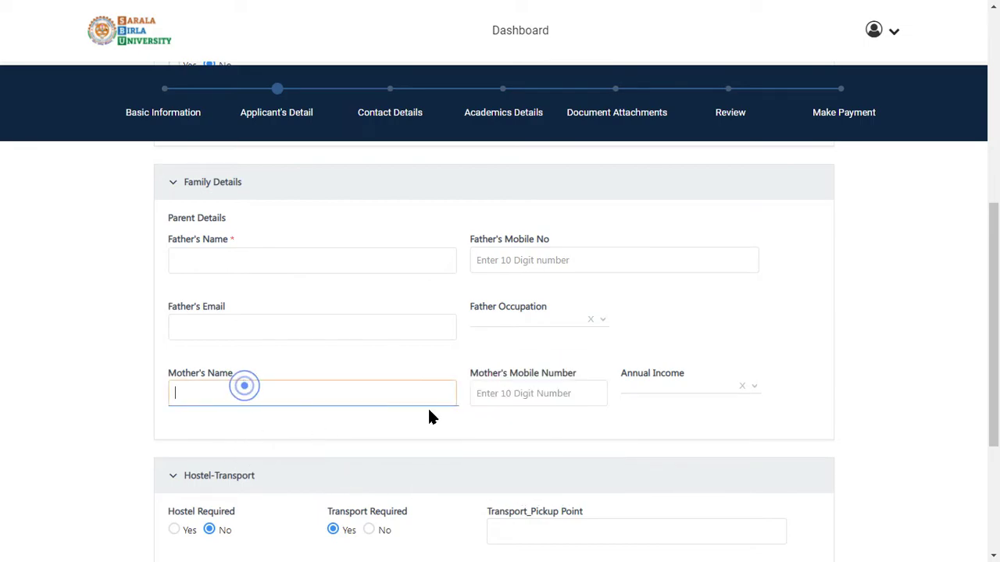
{"action": "left_click", "coordinate": [207, 423]}
{"action": "left_click", "coordinate": [556, 393]}
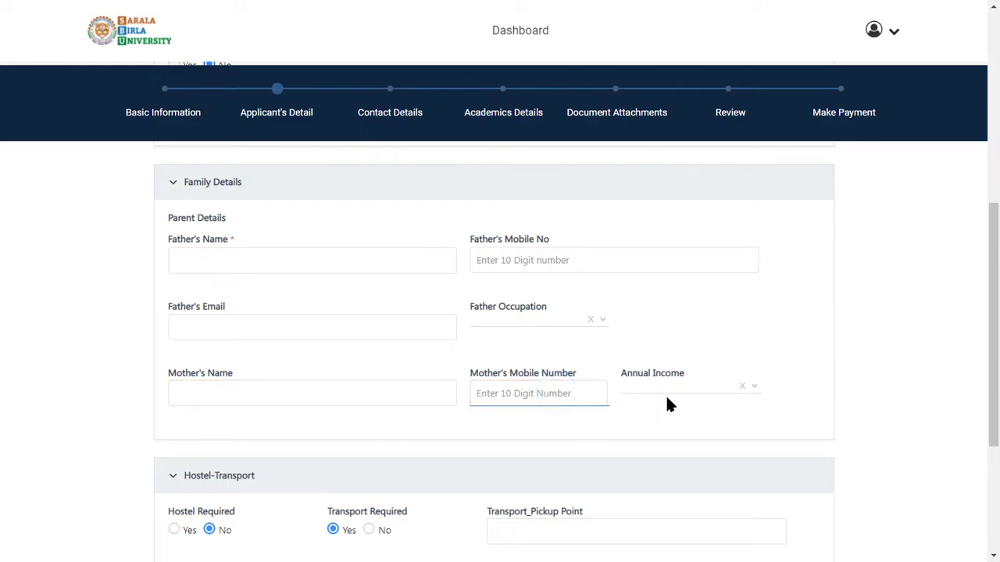
{"action": "left_click", "coordinate": [666, 398]}
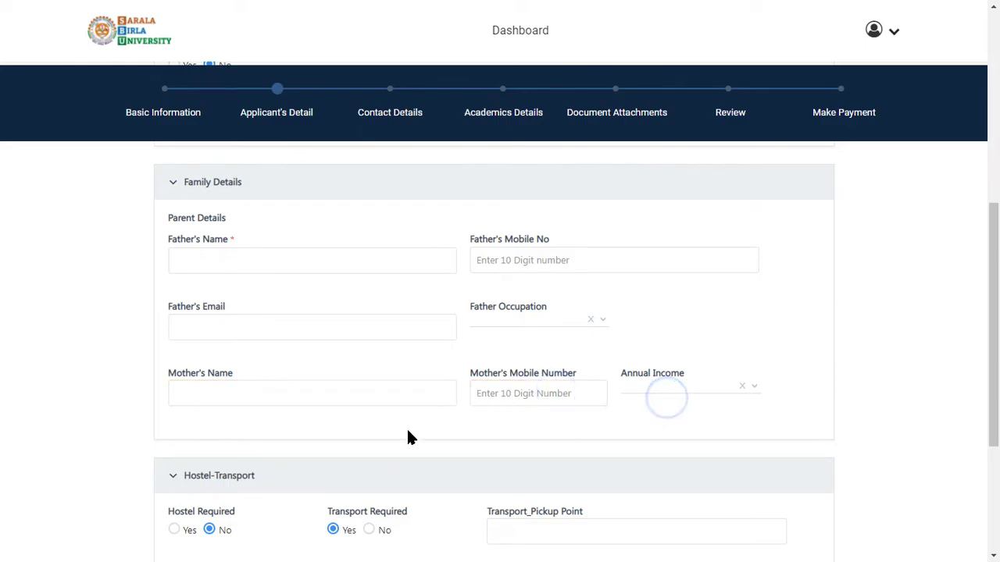
{"action": "scroll", "coordinate": [409, 435], "scroll_direction": "down", "scroll_amount": 3}
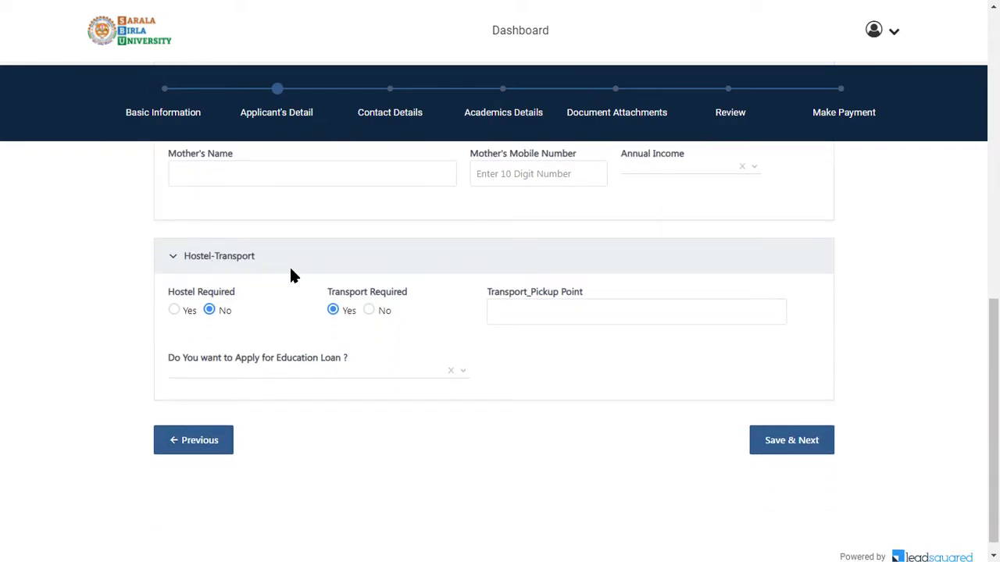
Mark both hostel and transport as not required and save the applicant's details to continue to the contact details
{"action": "left_click", "coordinate": [173, 310]}
{"action": "left_click", "coordinate": [223, 311]}
{"action": "left_click", "coordinate": [556, 318]}
{"action": "left_click", "coordinate": [545, 312]}
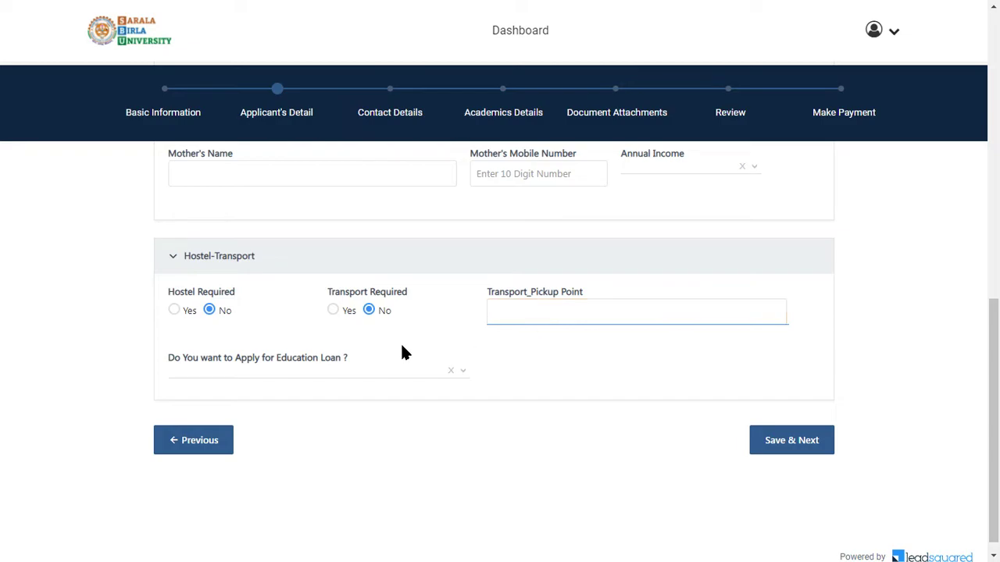
{"action": "scroll", "coordinate": [146, 338], "scroll_direction": "down", "scroll_amount": 1}
{"action": "left_click", "coordinate": [771, 423]}
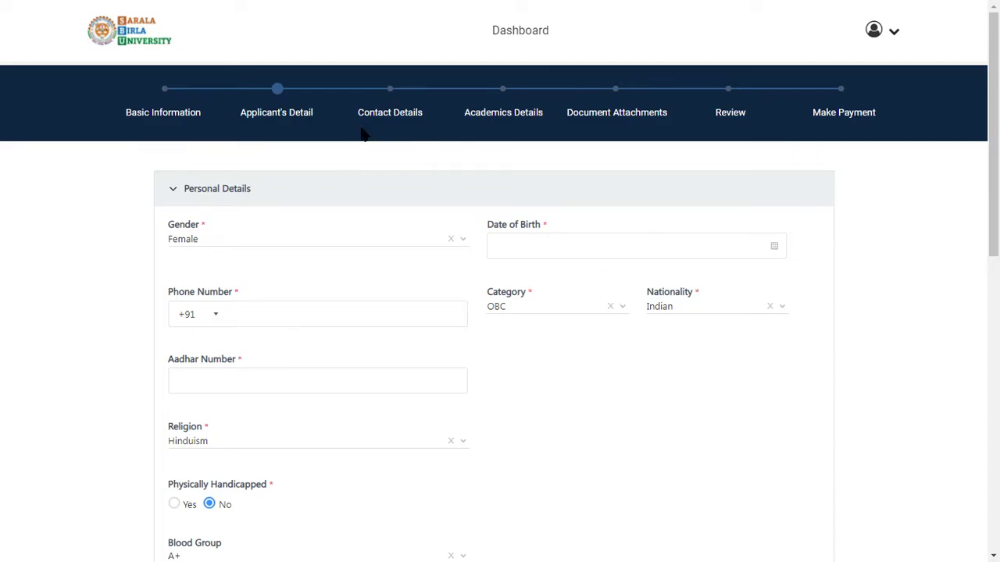
Set the present address country to India and the present state to Uttar Pradesh
{"action": "left_click", "coordinate": [223, 325]}
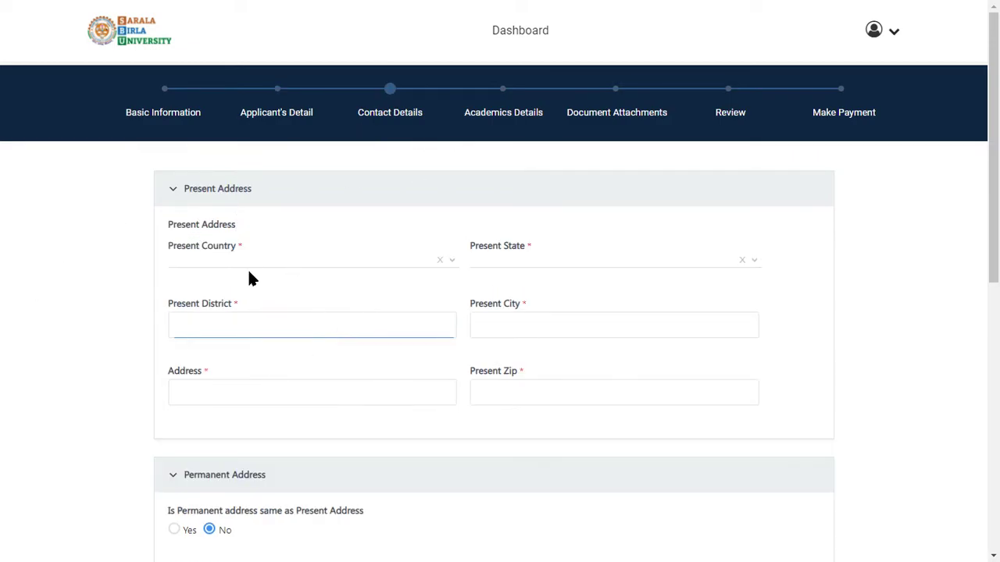
{"action": "left_click", "coordinate": [234, 265]}
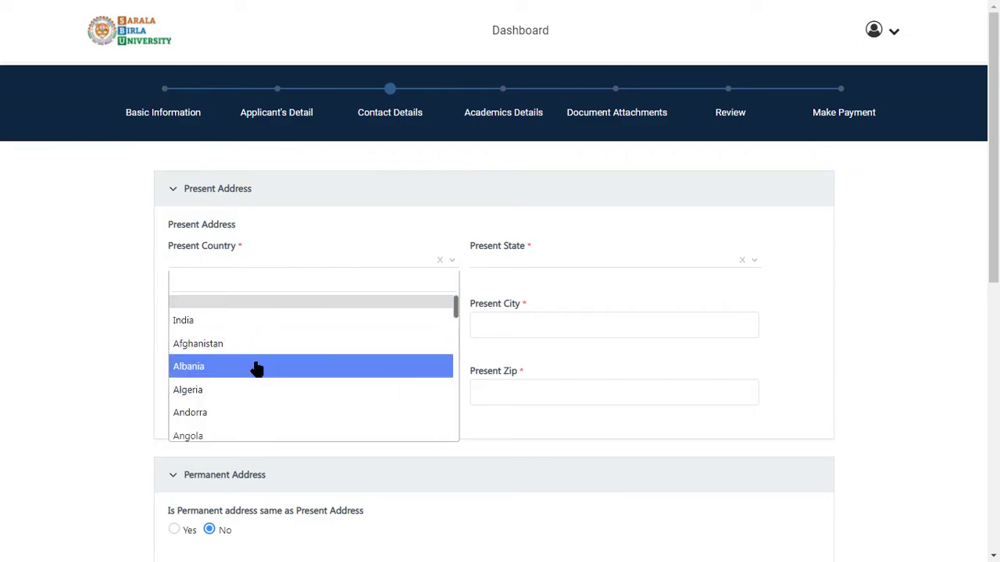
{"action": "left_click", "coordinate": [289, 309]}
{"action": "left_click", "coordinate": [261, 268]}
{"action": "left_click", "coordinate": [279, 261]}
{"action": "left_click", "coordinate": [234, 321]}
{"action": "left_click", "coordinate": [616, 267]}
{"action": "scroll", "coordinate": [608, 374], "scroll_direction": "down", "scroll_amount": 10}
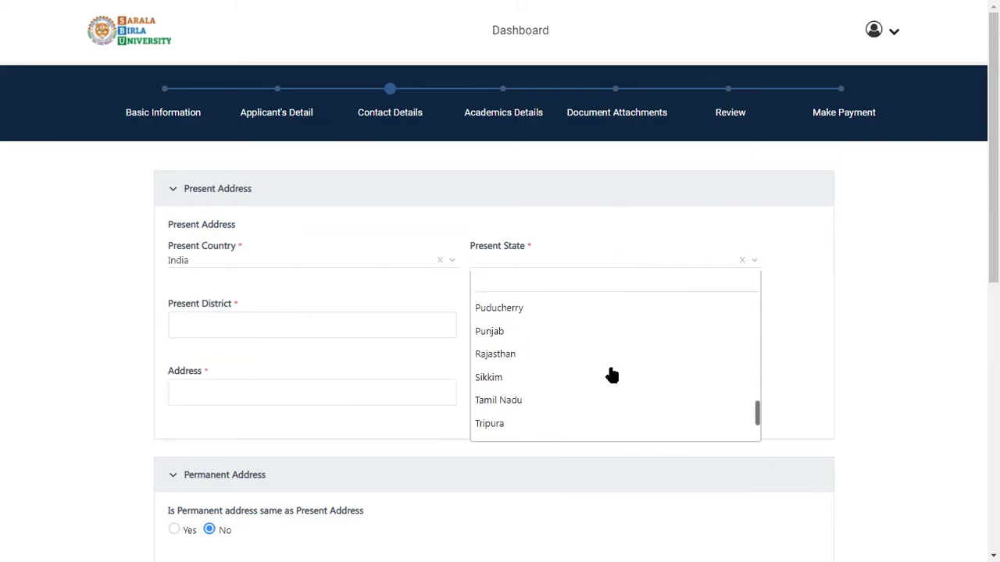
{"action": "left_click", "coordinate": [590, 390]}
Go through the district, city, address and zip fields of the present address
{"action": "left_click", "coordinate": [211, 327]}
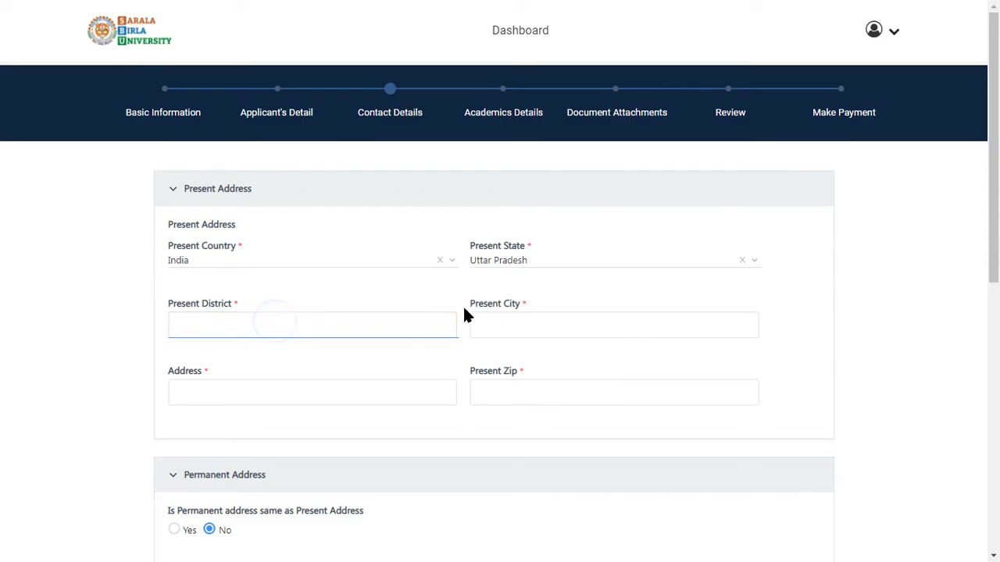
{"action": "left_click", "coordinate": [339, 306]}
{"action": "left_click", "coordinate": [583, 324]}
{"action": "left_click", "coordinate": [248, 394]}
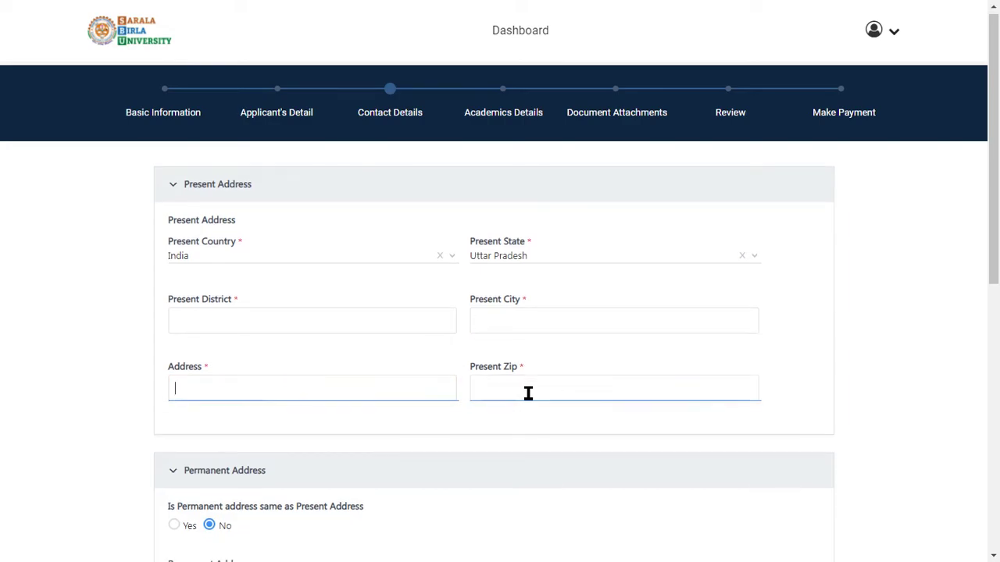
Mark the permanent address as the same as the present address
{"action": "scroll", "coordinate": [517, 364], "scroll_direction": "down", "scroll_amount": 3}
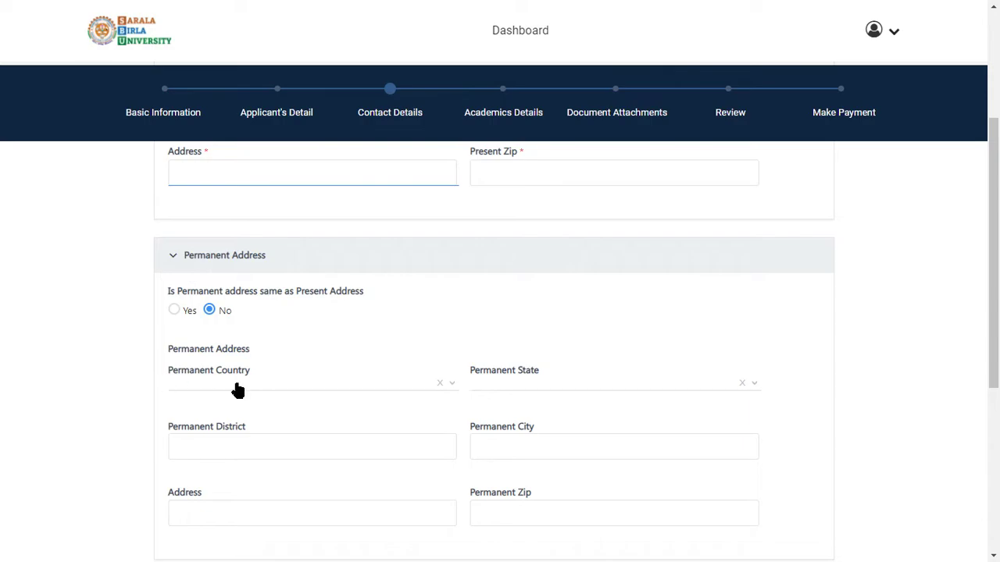
{"action": "scroll", "coordinate": [242, 344], "scroll_direction": "down", "scroll_amount": 1}
{"action": "left_click", "coordinate": [197, 290]}
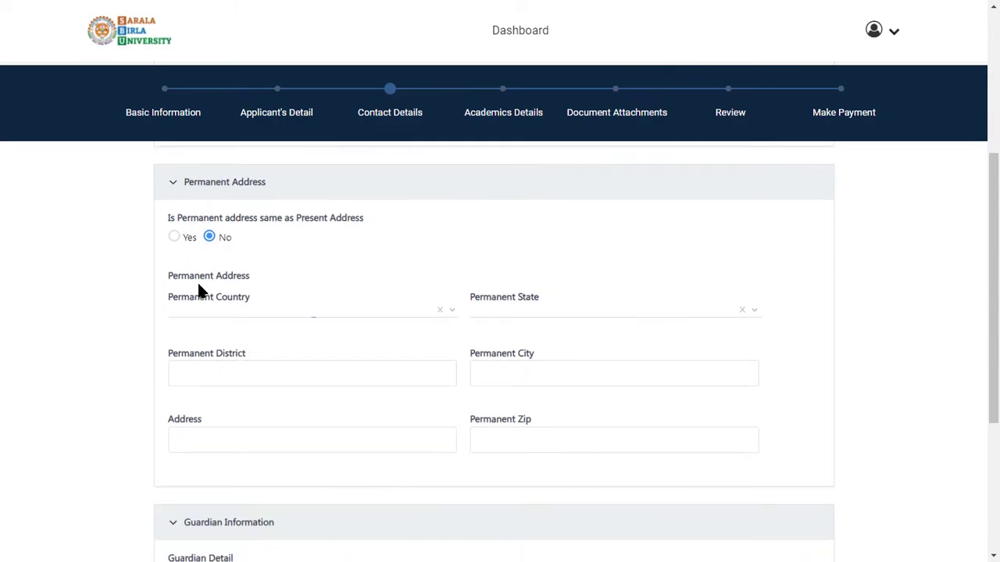
{"action": "left_click", "coordinate": [180, 239]}
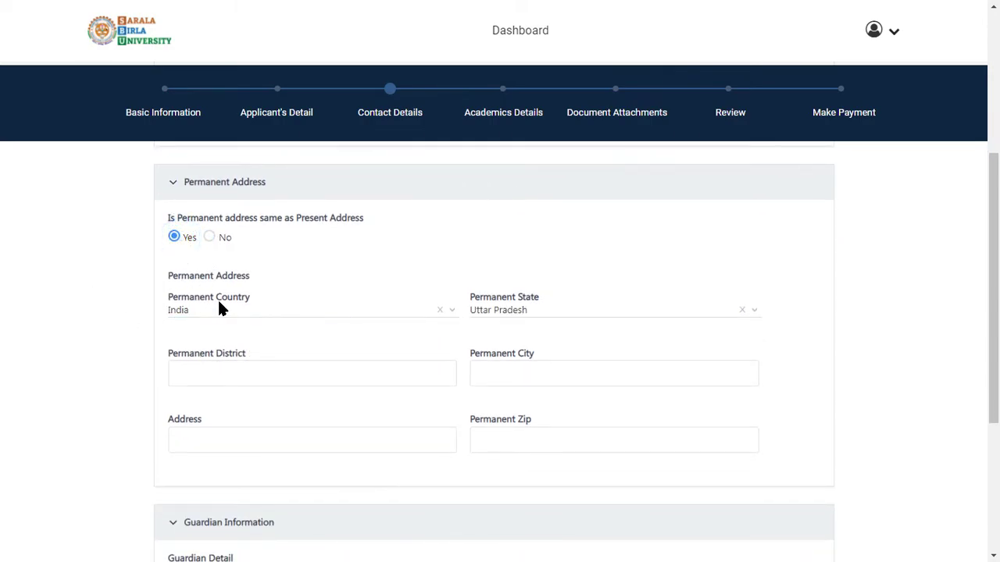
{"action": "left_click", "coordinate": [209, 237]}
{"action": "left_click", "coordinate": [207, 297]}
{"action": "left_click", "coordinate": [172, 239]}
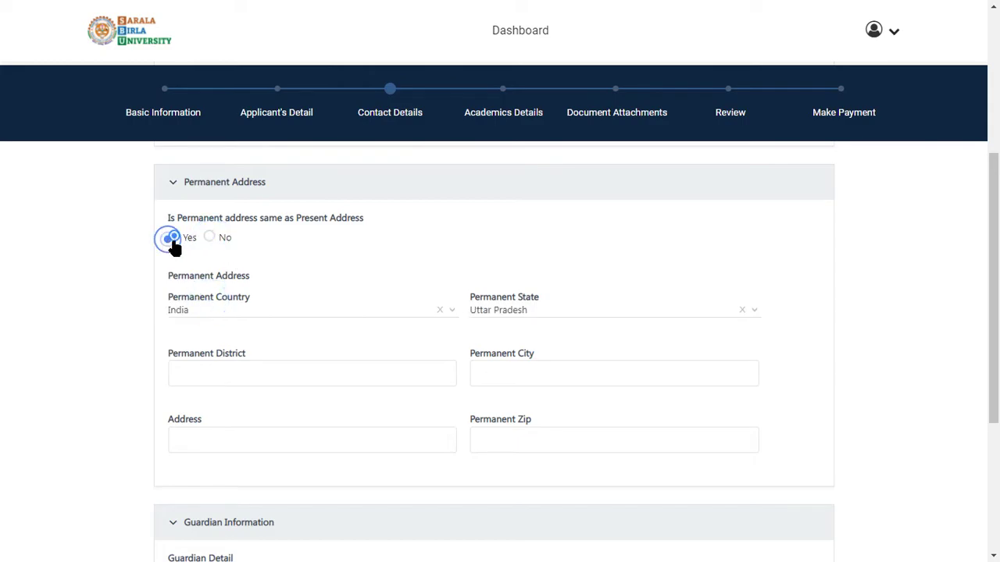
{"action": "left_click", "coordinate": [270, 311]}
{"action": "left_click", "coordinate": [631, 353]}
Go through the guardian's name and phone number fields and save the contact details to continue to the academic details
{"action": "scroll", "coordinate": [476, 399], "scroll_direction": "down", "scroll_amount": 3}
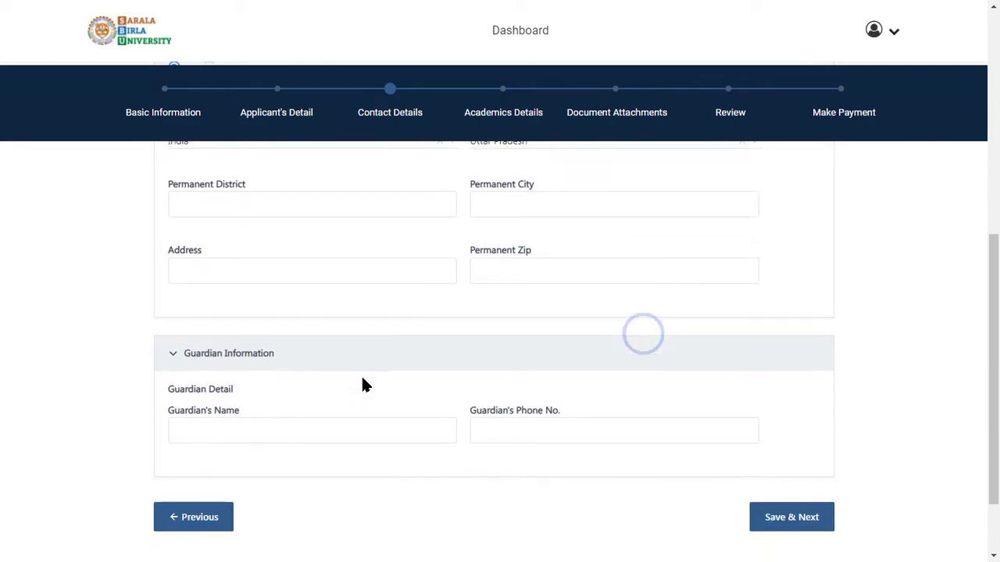
{"action": "left_click", "coordinate": [303, 367]}
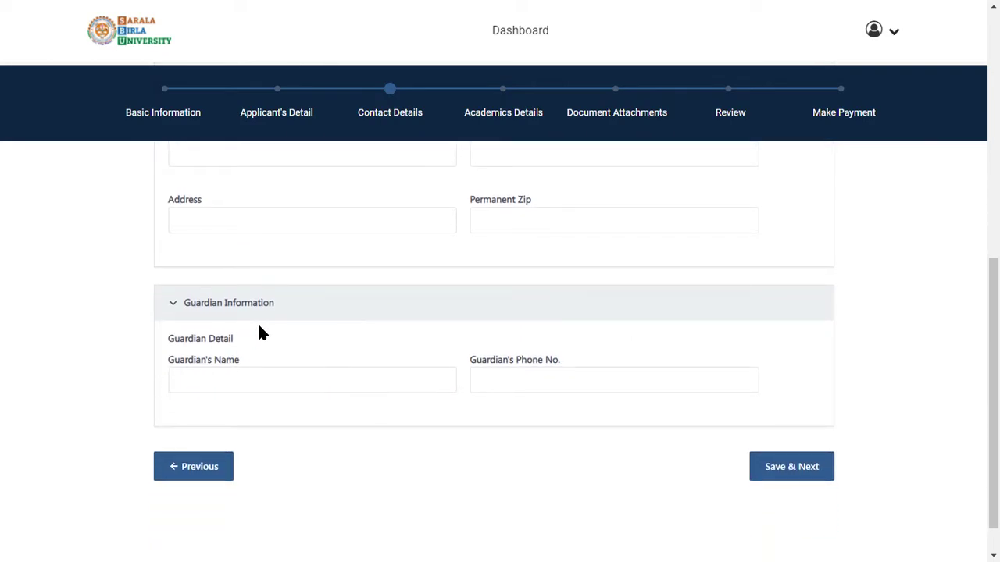
{"action": "left_click", "coordinate": [227, 381]}
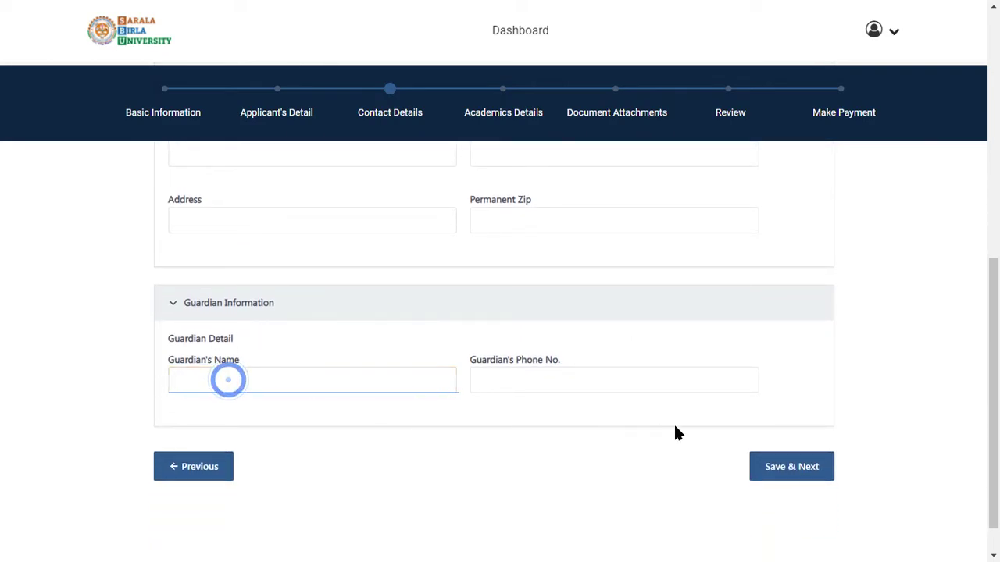
{"action": "left_click", "coordinate": [571, 393]}
{"action": "left_click", "coordinate": [776, 466]}
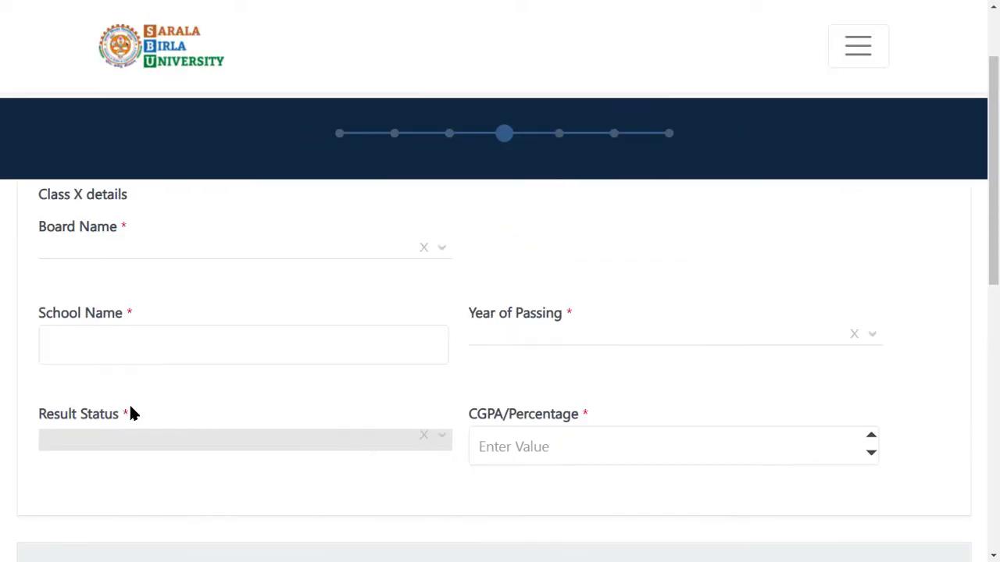
Set the Class X board name to Jharkhand Academic Council
{"action": "scroll", "coordinate": [129, 406], "scroll_direction": "down", "scroll_amount": 2}
{"action": "scroll", "coordinate": [138, 383], "scroll_direction": "up", "scroll_amount": 3}
{"action": "scroll", "coordinate": [138, 386], "scroll_direction": "down", "scroll_amount": 1}
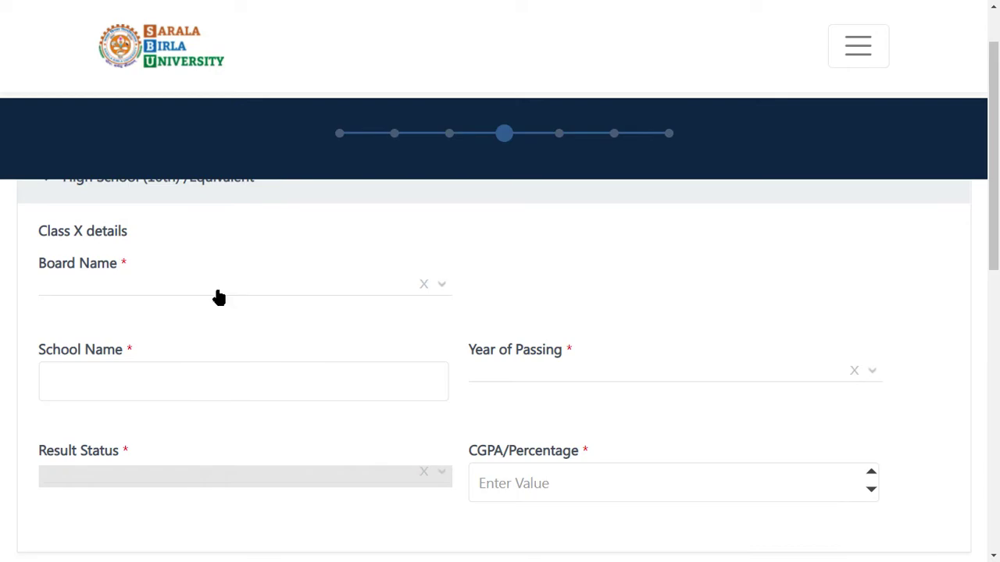
{"action": "left_click", "coordinate": [219, 288]}
{"action": "scroll", "coordinate": [203, 524], "scroll_direction": "down", "scroll_amount": 1}
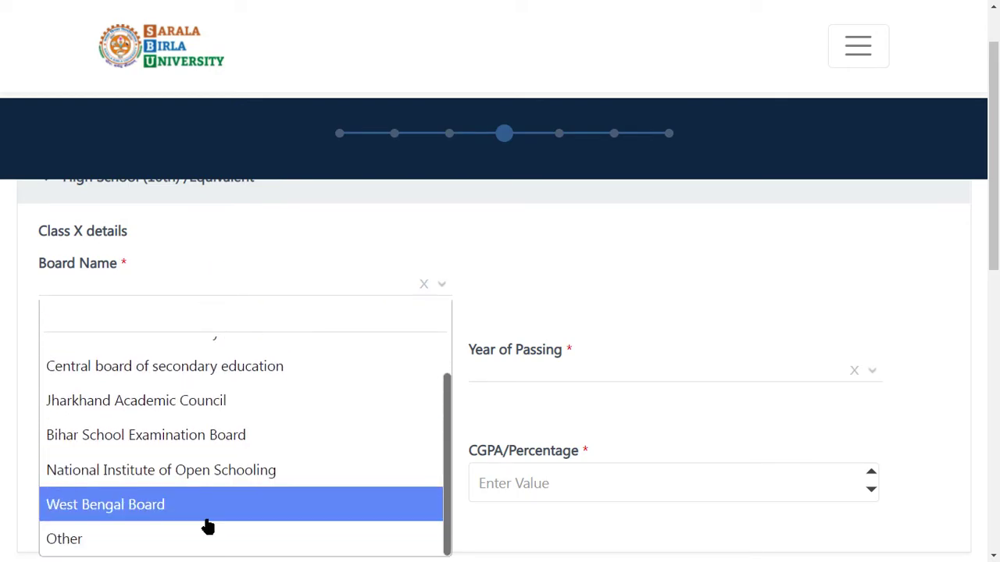
{"action": "left_click", "coordinate": [234, 410]}
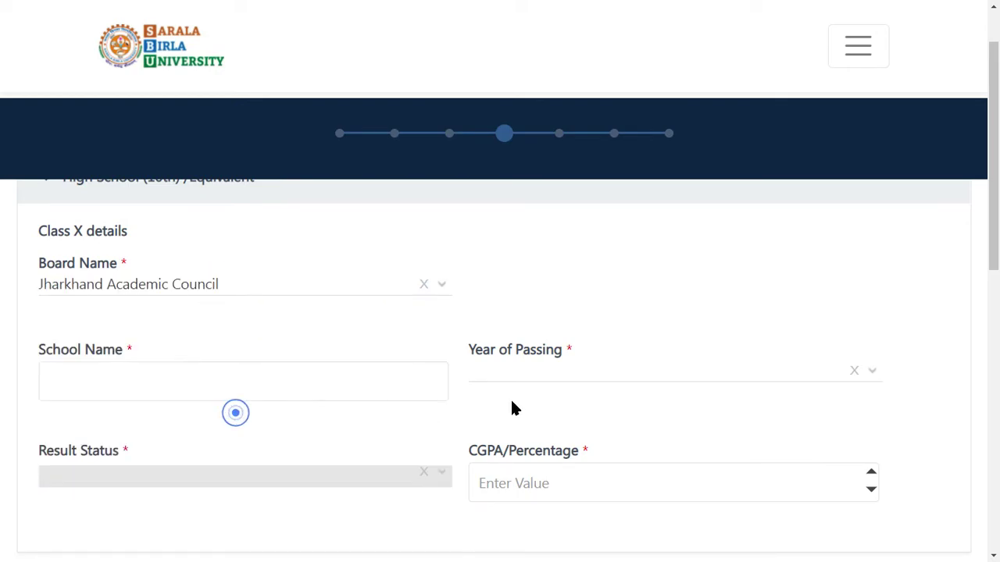
Enter jhthgh as the Class X school name and set the year of passing to 2015
{"action": "left_click", "coordinate": [175, 369]}
{"action": "type", "text": "jhthg"}
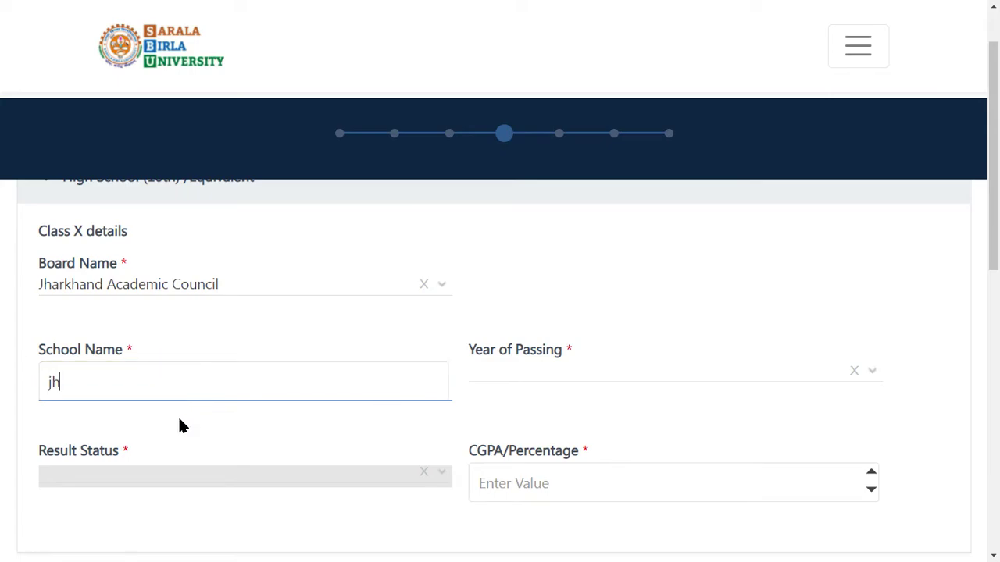
{"action": "left_click", "coordinate": [687, 382]}
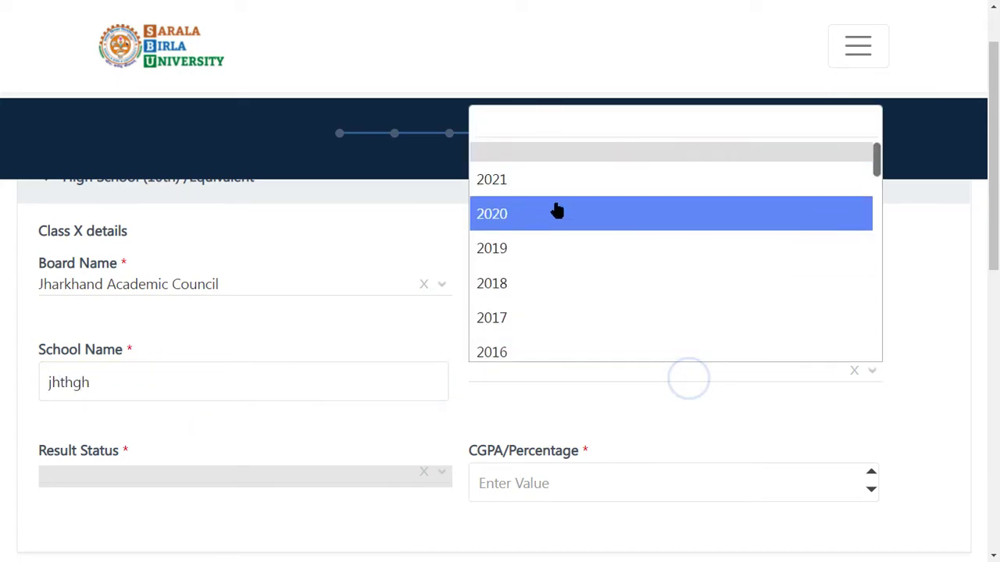
{"action": "scroll", "coordinate": [542, 260], "scroll_direction": "up", "scroll_amount": 1}
{"action": "scroll", "coordinate": [551, 280], "scroll_direction": "down", "scroll_amount": 2}
{"action": "left_click", "coordinate": [549, 313]}
Check the Class X result status and the CGPA/Percentage field
{"action": "scroll", "coordinate": [182, 435], "scroll_direction": "down", "scroll_amount": 2}
{"action": "scroll", "coordinate": [182, 434], "scroll_direction": "down", "scroll_amount": 2}
{"action": "left_click", "coordinate": [136, 271]}
{"action": "left_click", "coordinate": [426, 264]}
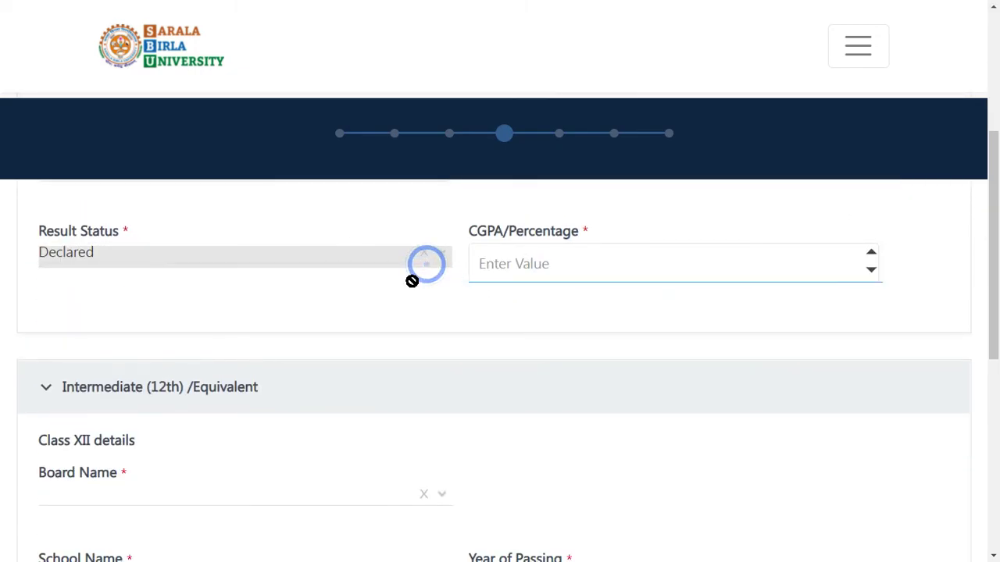
{"action": "left_click", "coordinate": [551, 271]}
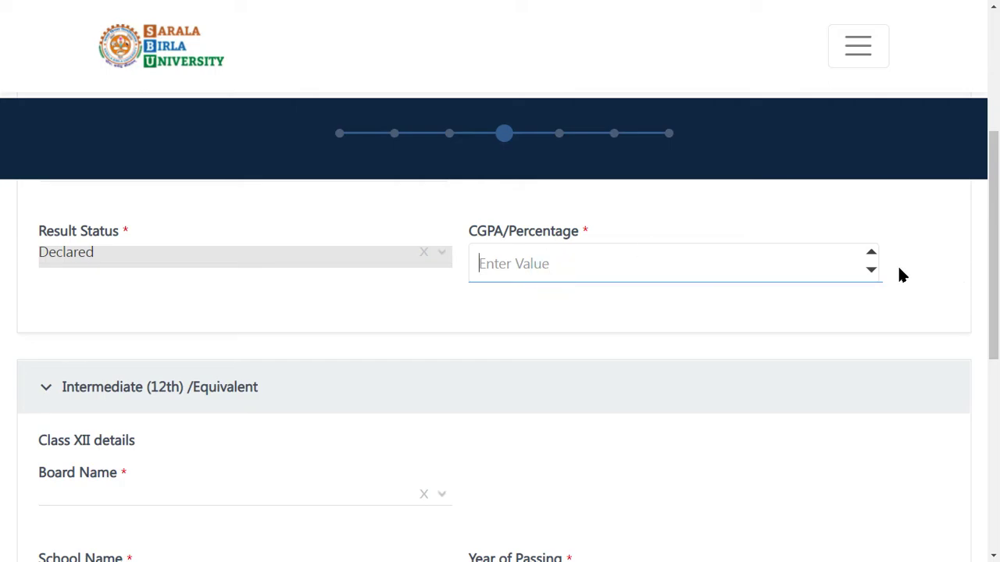
{"action": "scroll", "coordinate": [304, 249], "scroll_direction": "up", "scroll_amount": 2}
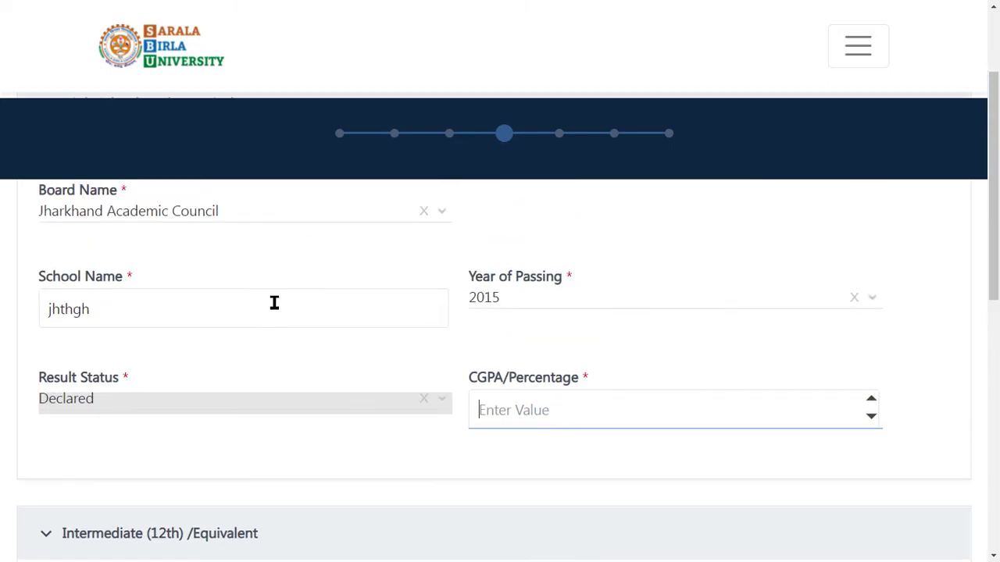
Fill in the Class XII details with board Jharkhand Academic Council, school name tyhtyhbg and year of passing 2017
{"action": "scroll", "coordinate": [258, 433], "scroll_direction": "down", "scroll_amount": 3}
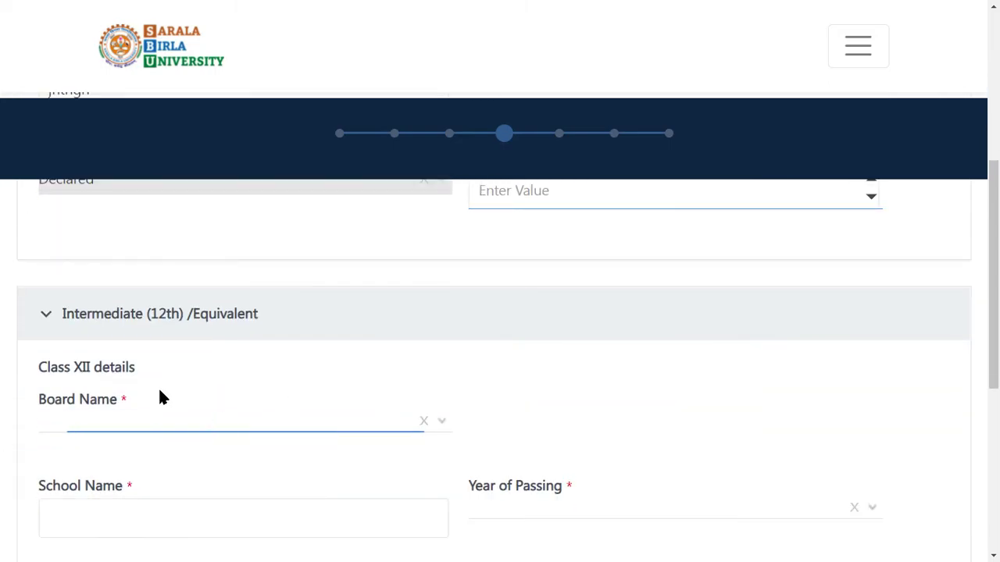
{"action": "scroll", "coordinate": [262, 314], "scroll_direction": "down", "scroll_amount": 2}
{"action": "left_click", "coordinate": [158, 269]}
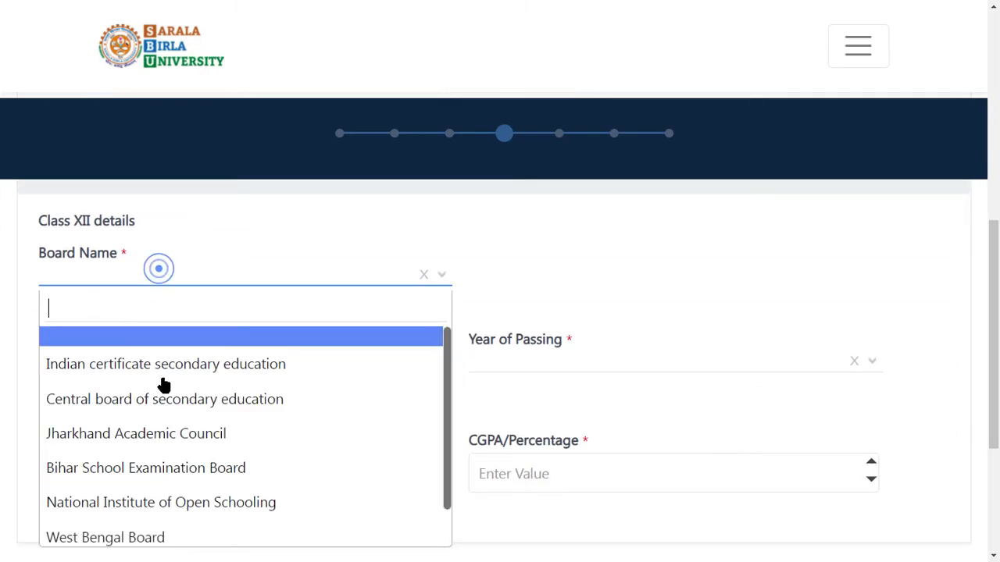
{"action": "left_click", "coordinate": [160, 422]}
{"action": "left_click", "coordinate": [150, 373]}
{"action": "type", "text": "tyhtyhbg"}
{"action": "left_click", "coordinate": [679, 366]}
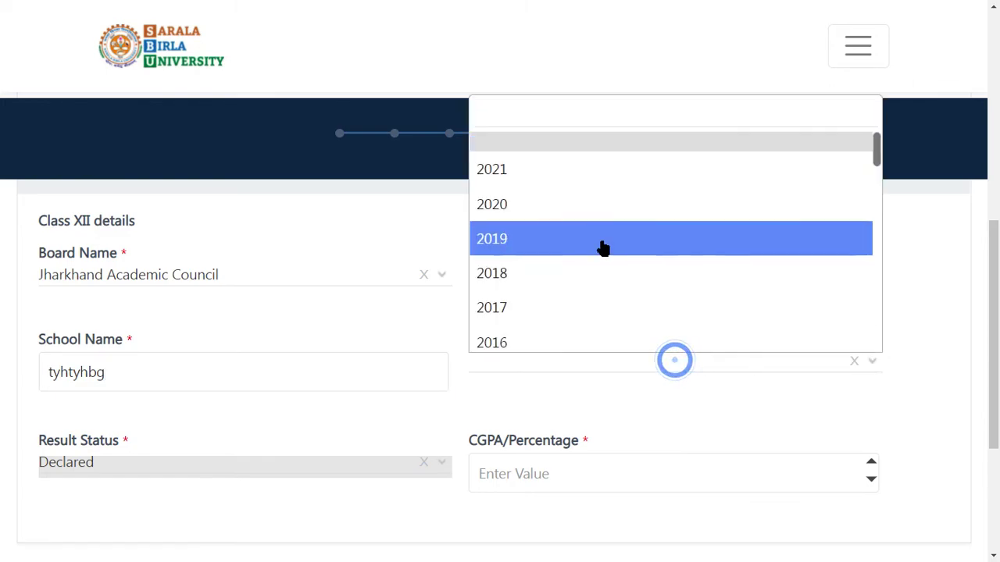
{"action": "left_click", "coordinate": [590, 316]}
Check the Class XII result status and CGPA/Percentage field, look over the academic details and continue to the document attachments
{"action": "scroll", "coordinate": [338, 351], "scroll_direction": "down", "scroll_amount": 2}
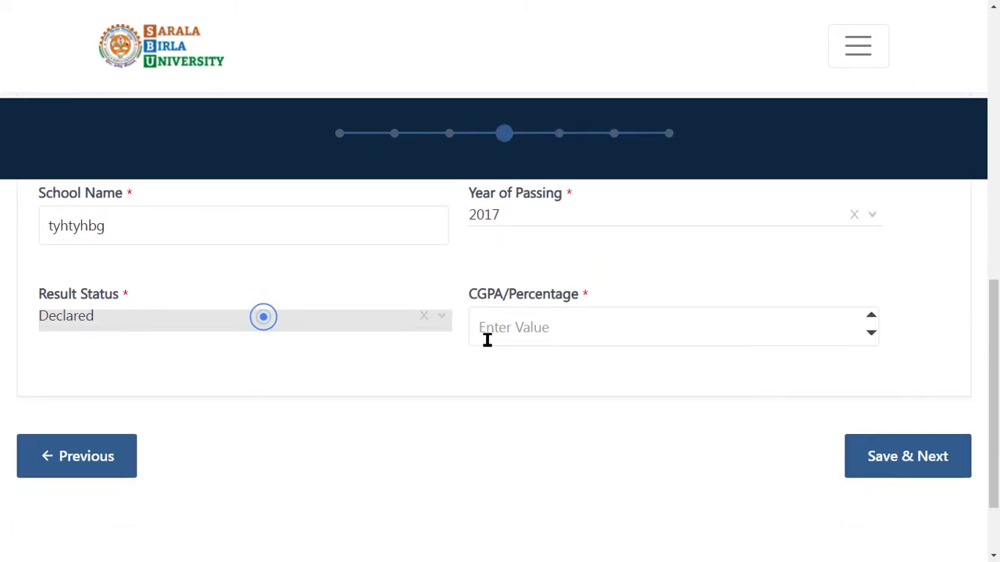
{"action": "left_click", "coordinate": [547, 337]}
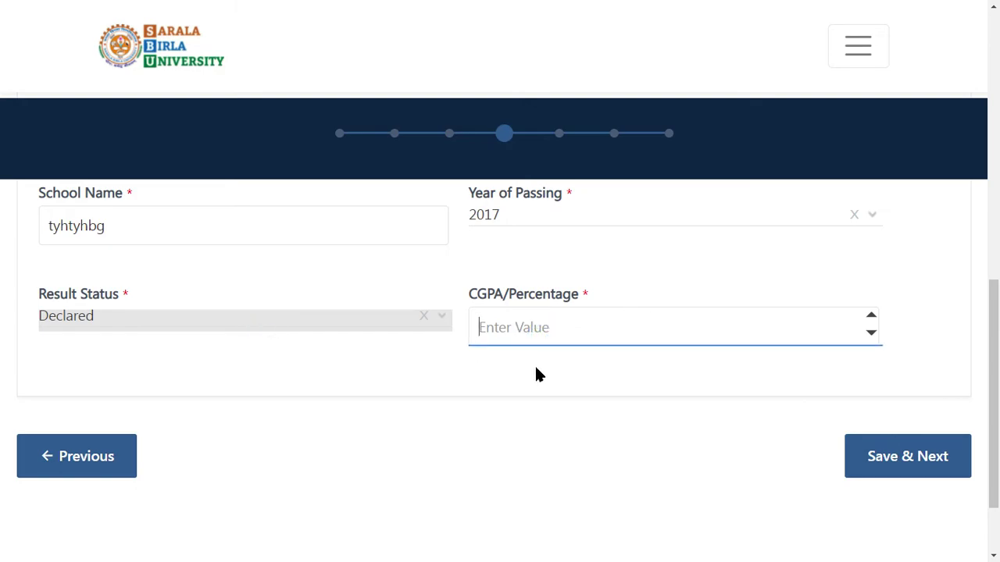
{"action": "left_click", "coordinate": [484, 324]}
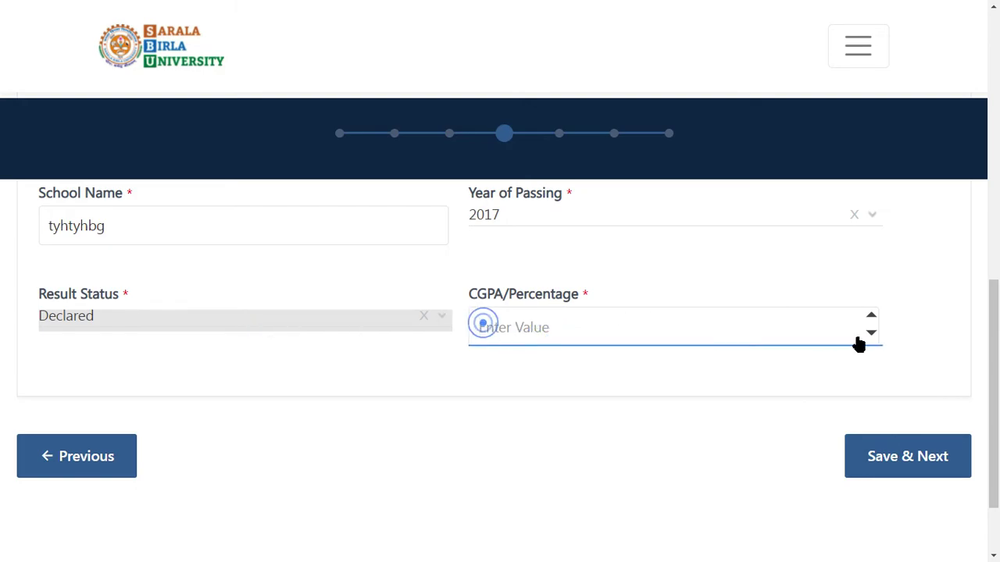
{"action": "scroll", "coordinate": [264, 367], "scroll_direction": "up", "scroll_amount": 8}
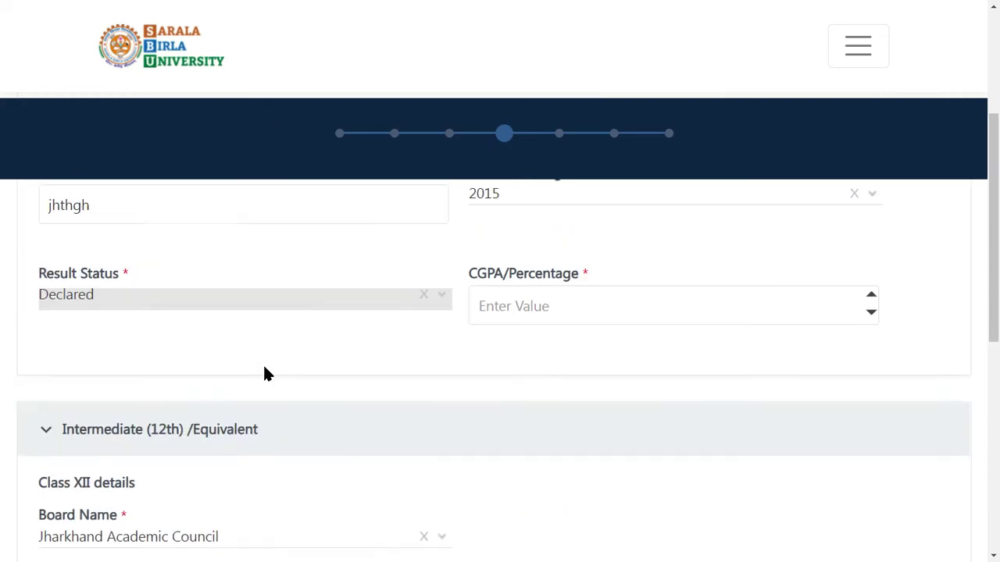
{"action": "scroll", "coordinate": [264, 374], "scroll_direction": "down", "scroll_amount": 5}
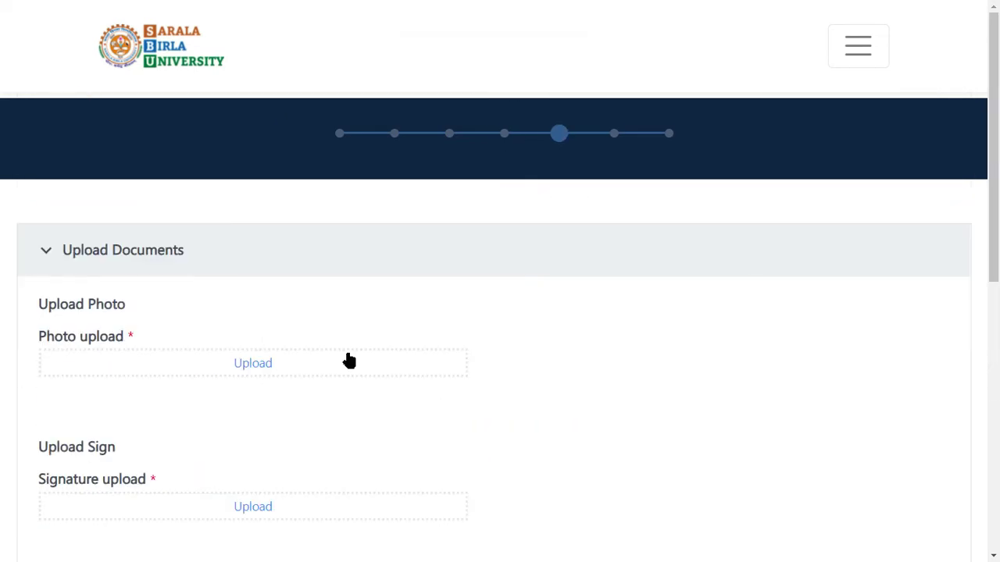
Go through the photo, signature, Class X and Class XII marksheet uploads and continue to the application review
{"action": "scroll", "coordinate": [171, 349], "scroll_direction": "down", "scroll_amount": 1}
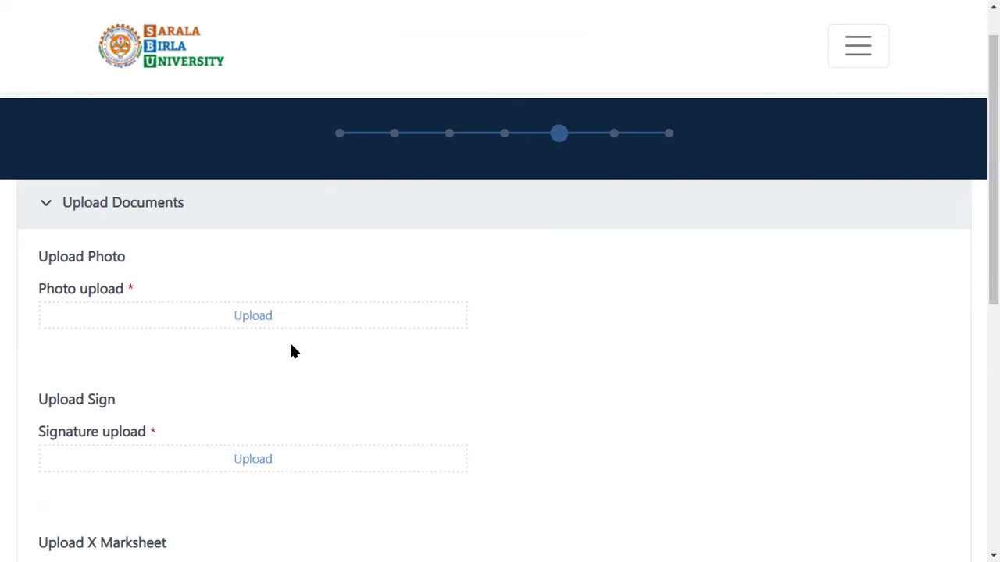
{"action": "left_click", "coordinate": [280, 299]}
{"action": "left_click", "coordinate": [482, 11]}
{"action": "scroll", "coordinate": [200, 445], "scroll_direction": "down", "scroll_amount": 2}
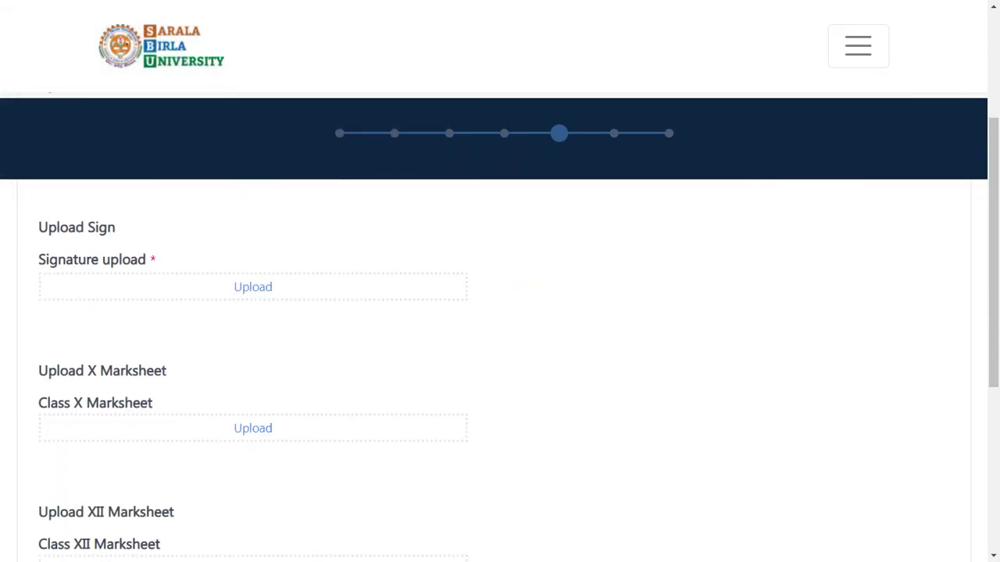
{"action": "scroll", "coordinate": [200, 391], "scroll_direction": "down", "scroll_amount": 1}
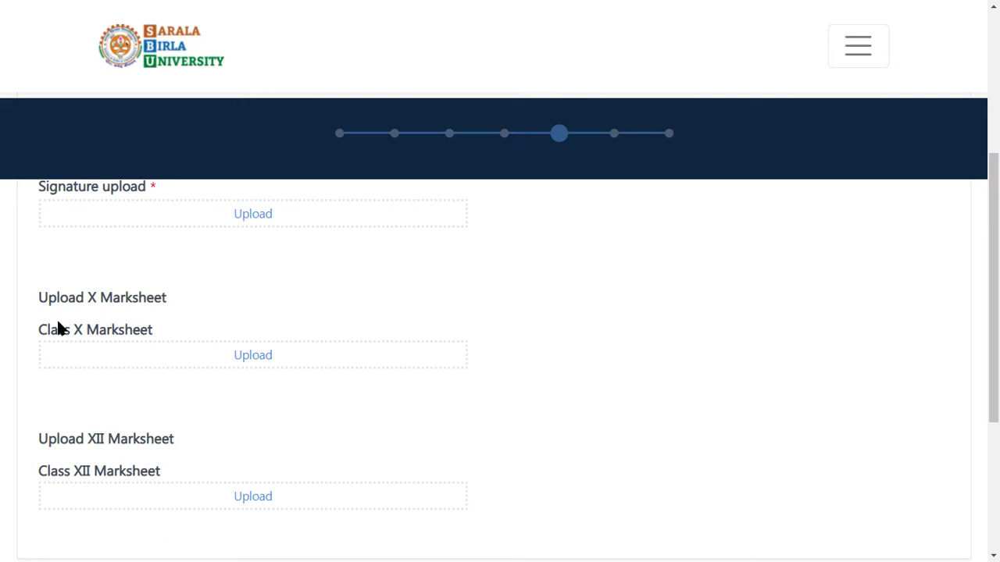
{"action": "scroll", "coordinate": [187, 479], "scroll_direction": "down", "scroll_amount": 4}
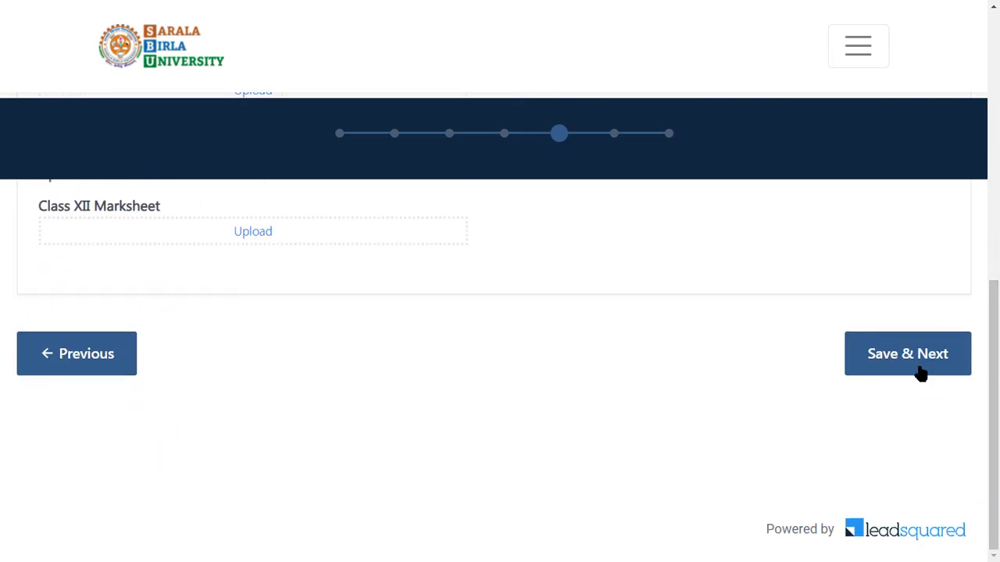
Review the application details from the personal and parents' information through the academic qualifications
{"action": "scroll", "coordinate": [509, 426], "scroll_direction": "up", "scroll_amount": 5}
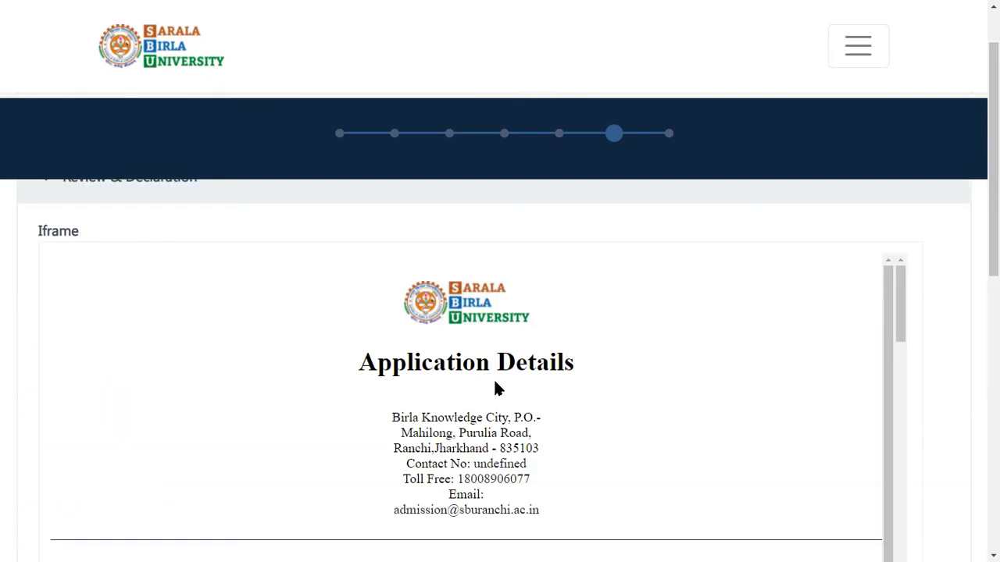
{"action": "scroll", "coordinate": [495, 382], "scroll_direction": "down", "scroll_amount": 12}
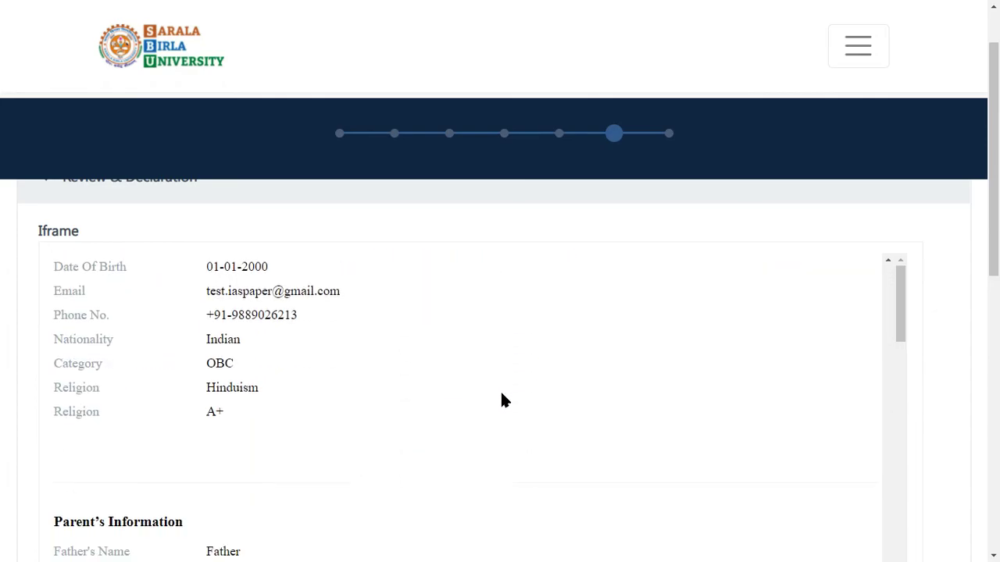
{"action": "scroll", "coordinate": [504, 400], "scroll_direction": "down", "scroll_amount": 3}
{"action": "scroll", "coordinate": [503, 401], "scroll_direction": "down", "scroll_amount": 15}
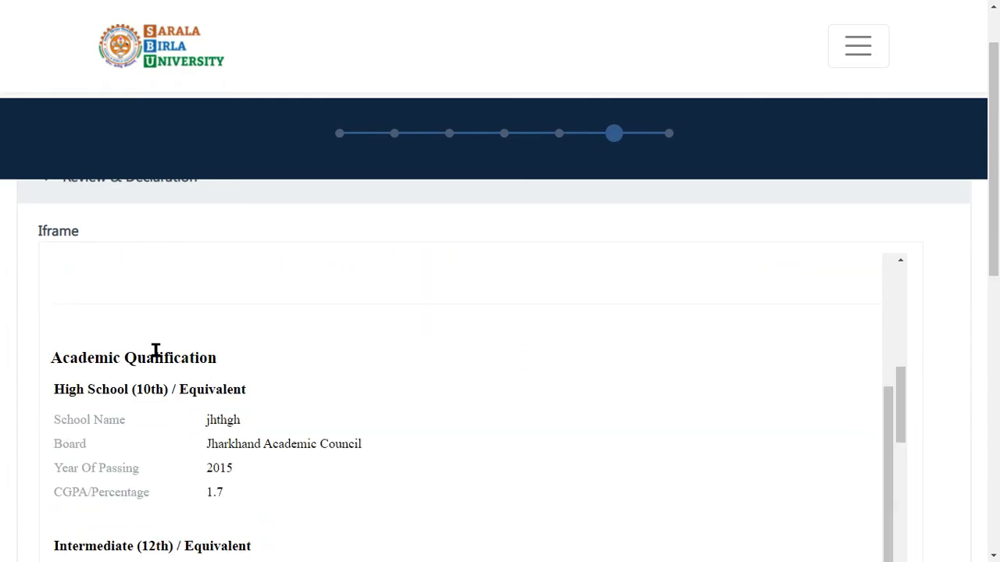
{"action": "scroll", "coordinate": [383, 490], "scroll_direction": "up", "scroll_amount": 5}
{"action": "scroll", "coordinate": [312, 547], "scroll_direction": "down", "scroll_amount": 10}
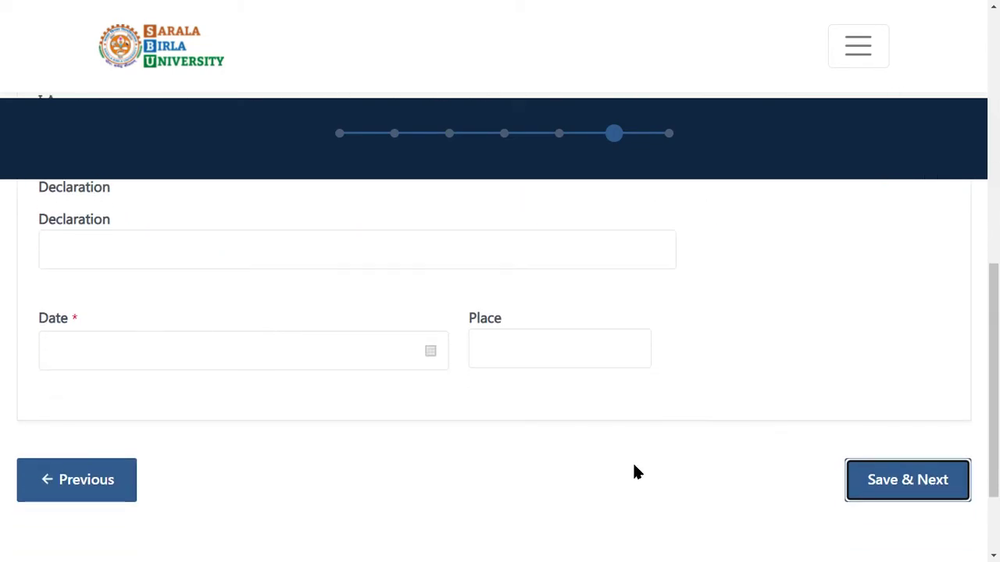
Set I Agree to Yes and fill the Declaration field with Name
{"action": "left_click", "coordinate": [241, 257]}
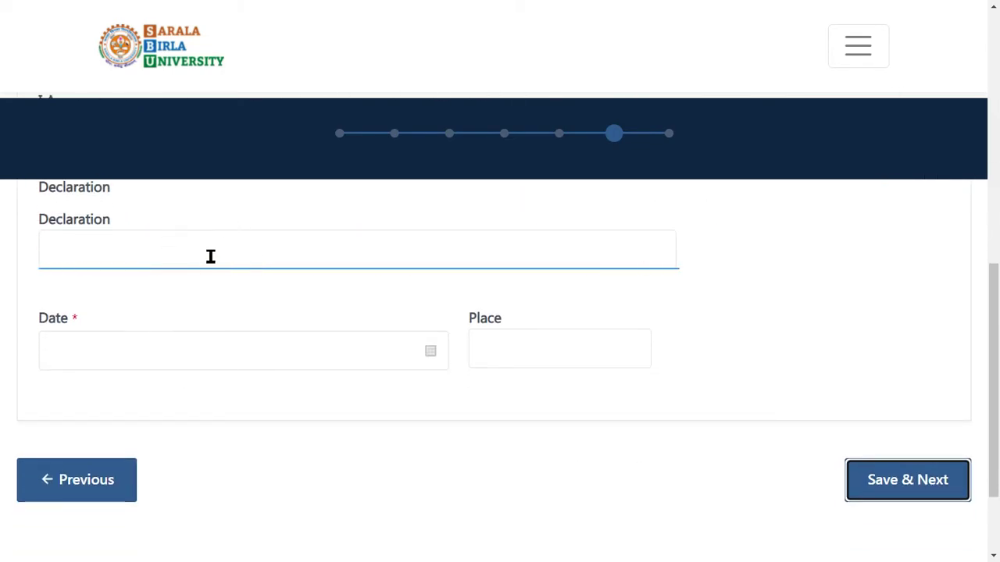
{"action": "scroll", "coordinate": [209, 269], "scroll_direction": "up", "scroll_amount": 2}
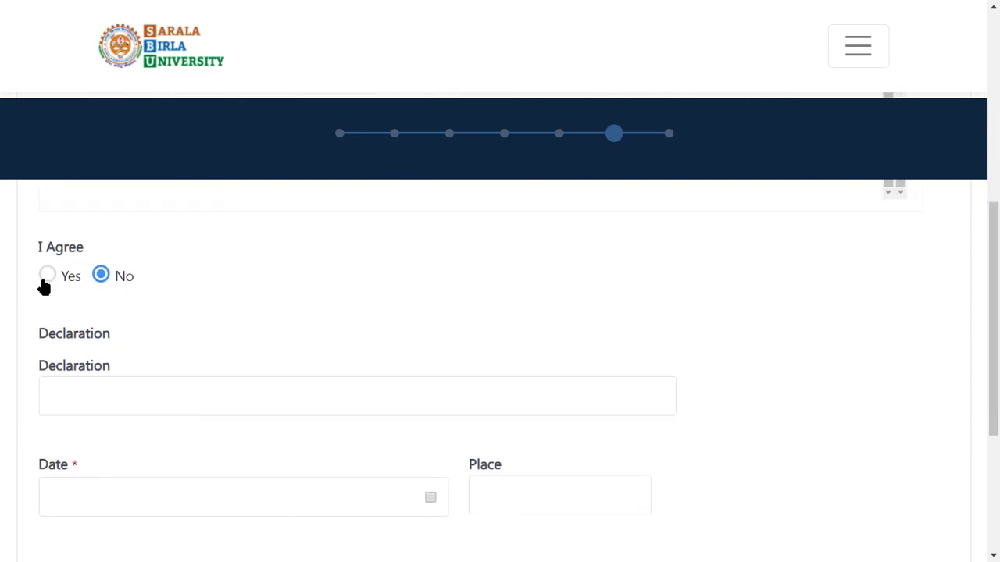
{"action": "left_click", "coordinate": [43, 279]}
{"action": "left_click", "coordinate": [118, 407]}
{"action": "scroll", "coordinate": [299, 458], "scroll_direction": "down", "scroll_amount": 3}
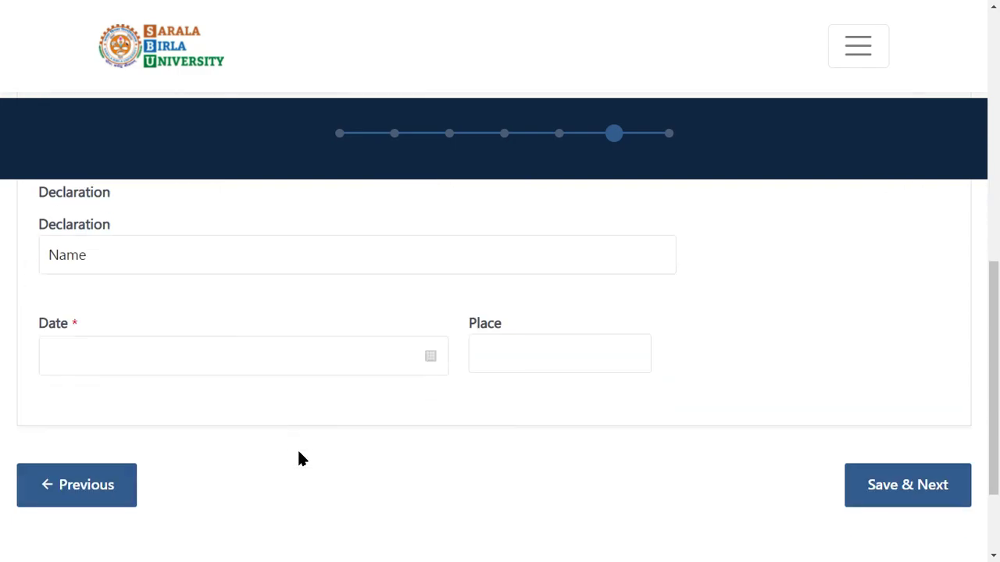
Set the declaration date to 21/02/2022 12:30 PM and the place to ghg, and continue to the application fee payment
{"action": "left_click", "coordinate": [176, 275]}
{"action": "left_click", "coordinate": [496, 289]}
{"action": "left_click", "coordinate": [529, 281]}
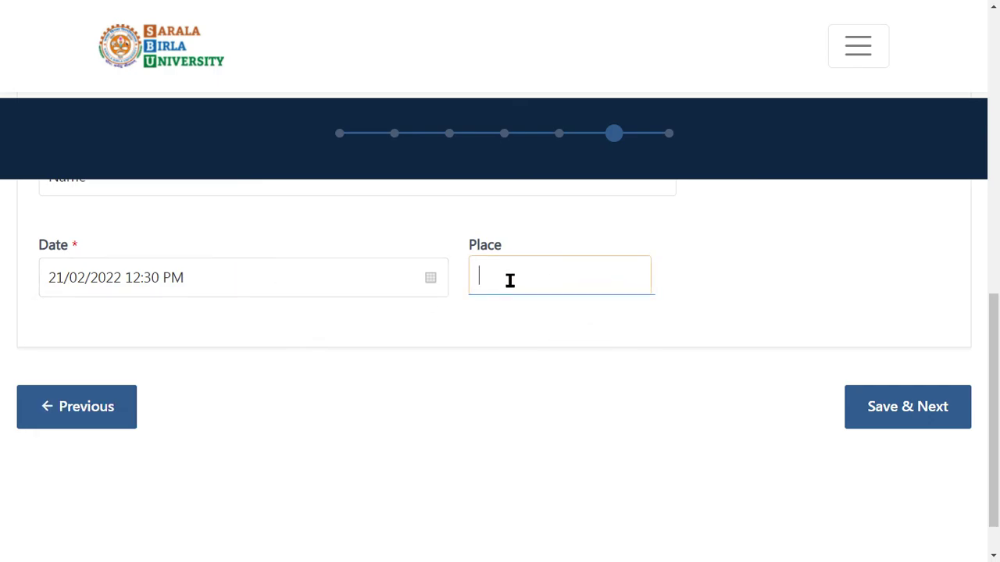
{"action": "type", "text": "ghg"}
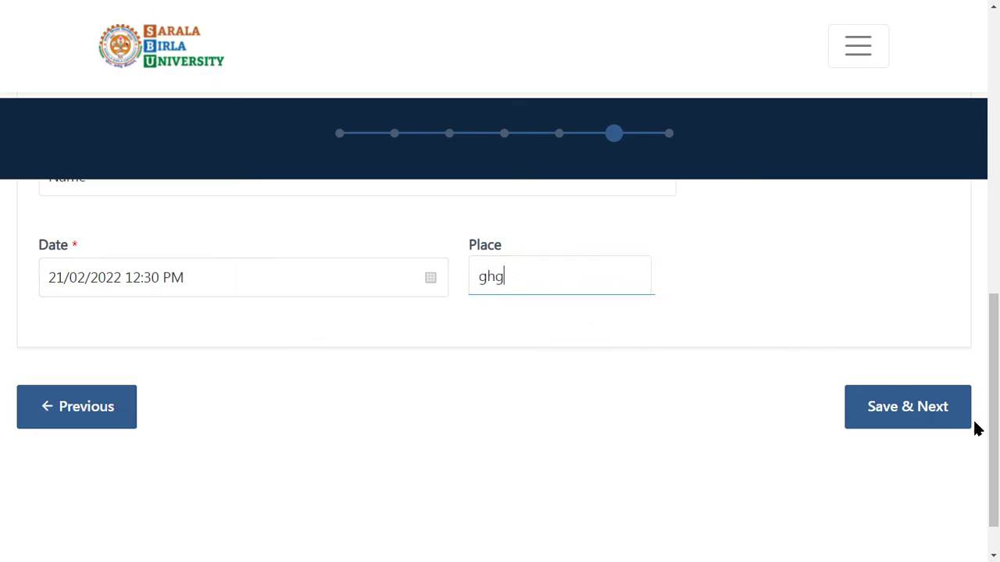
{"action": "left_click", "coordinate": [893, 412]}
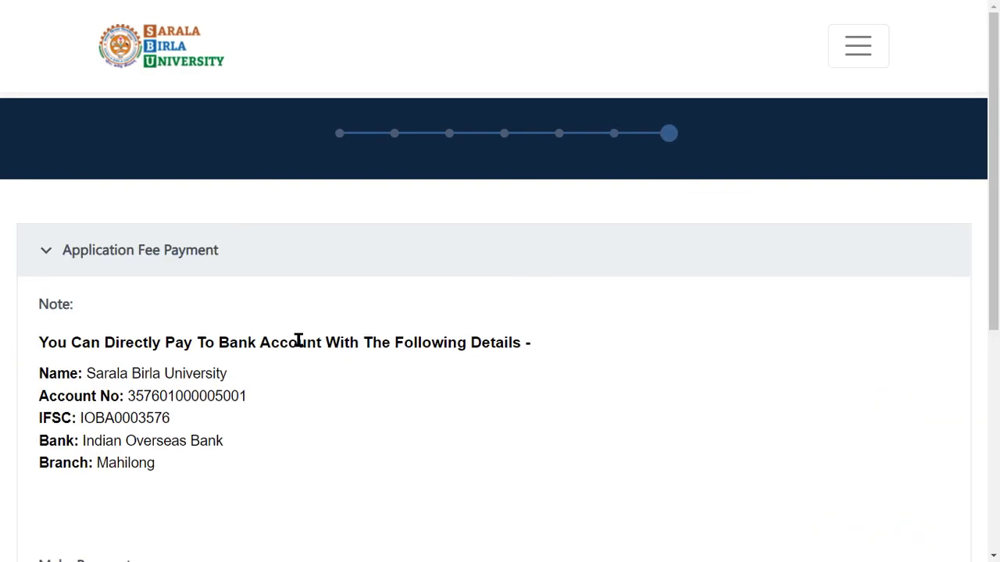
Look over the bank account details and Mode Of Payment field for the application fee, and submit the application
{"action": "scroll", "coordinate": [302, 339], "scroll_direction": "down", "scroll_amount": 5}
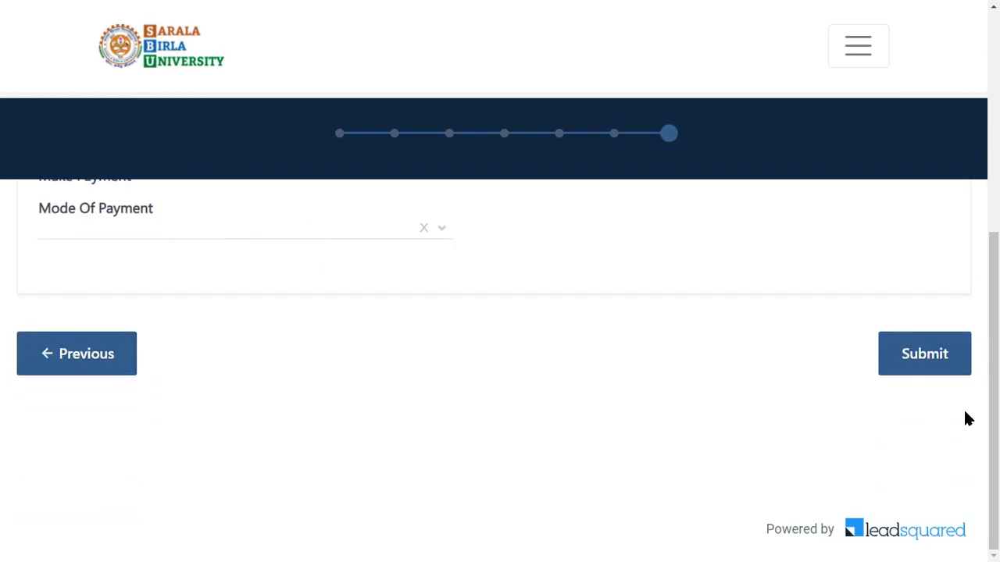
{"action": "scroll", "coordinate": [347, 364], "scroll_direction": "up", "scroll_amount": 3}
{"action": "scroll", "coordinate": [349, 375], "scroll_direction": "down", "scroll_amount": 3}
{"action": "left_click", "coordinate": [913, 374]}
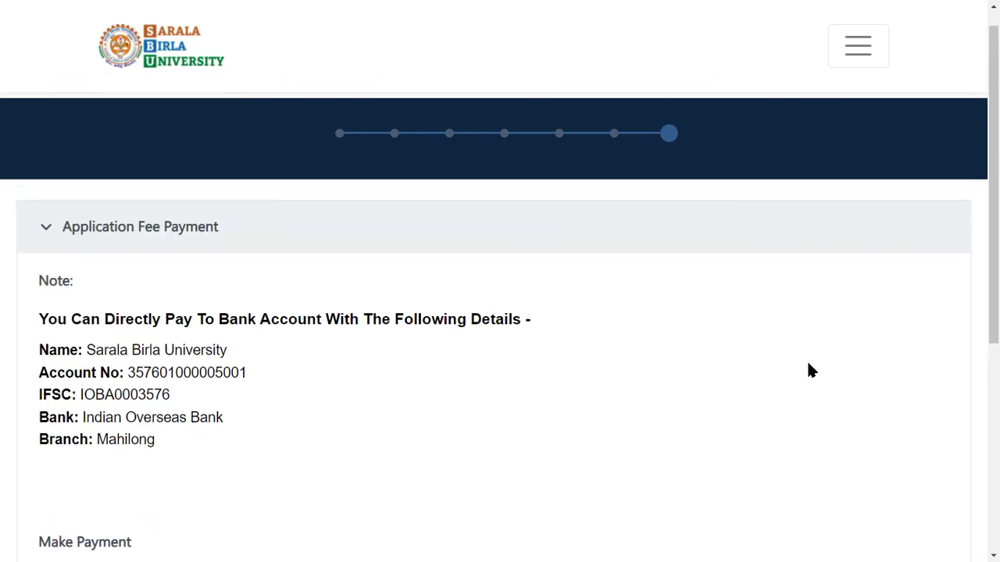
{"action": "scroll", "coordinate": [807, 370], "scroll_direction": "down", "scroll_amount": 4}
{"action": "left_click", "coordinate": [929, 436]}
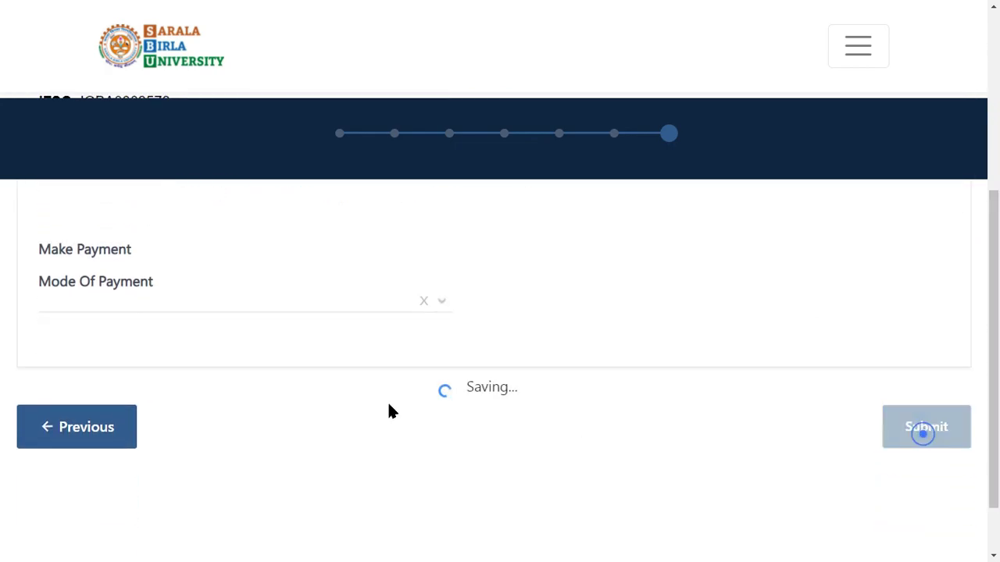